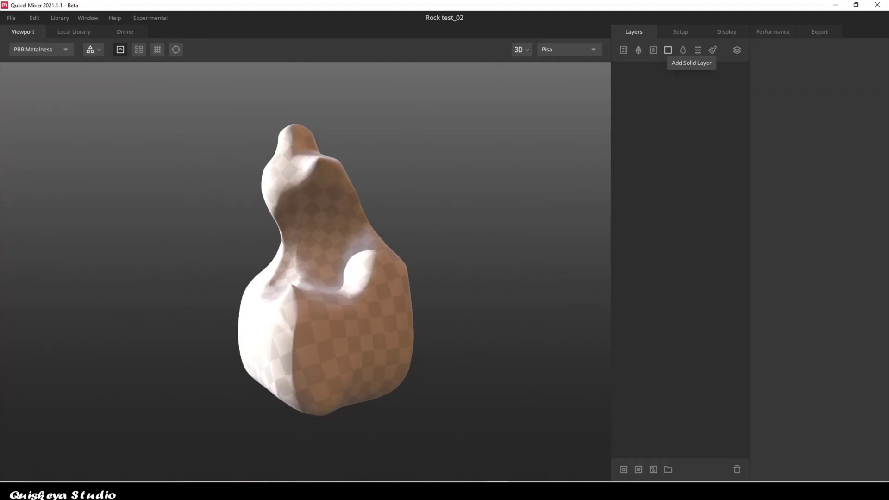
- Add a layer set and Solid 1 with a mid brown albedo colour
{"action": "left_click", "coordinate": [736, 50]}
{"action": "left_click", "coordinate": [668, 50]}
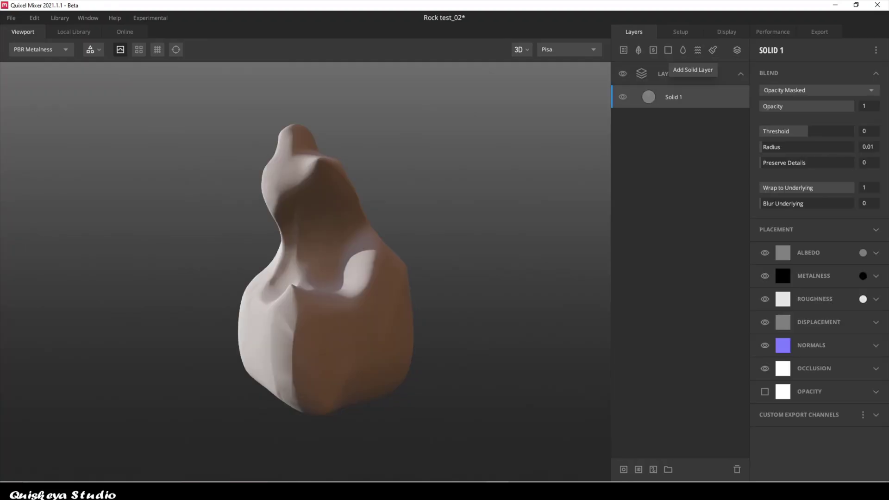
{"action": "left_click", "coordinate": [862, 252]}
{"action": "left_click", "coordinate": [444, 302]}
{"action": "left_click_drag", "start_coordinate": [363, 254], "coordinate": [363, 260]}
{"action": "left_click", "coordinate": [555, 337]}
{"action": "left_click_drag", "start_coordinate": [417, 296], "coordinate": [469, 269]}
{"action": "scroll", "coordinate": [434, 302], "scroll_direction": "up", "scroll_amount": 2}
- Add Solid 2 with a mask stack holding a Curvature component
{"action": "left_click", "coordinate": [668, 49]}
{"action": "right_click", "coordinate": [685, 97]}
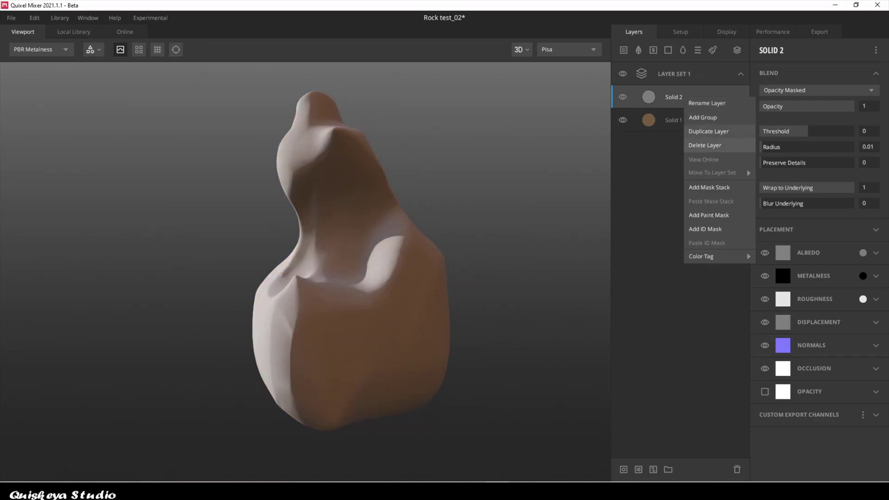
{"action": "left_click", "coordinate": [708, 186]}
{"action": "left_click", "coordinate": [762, 49]}
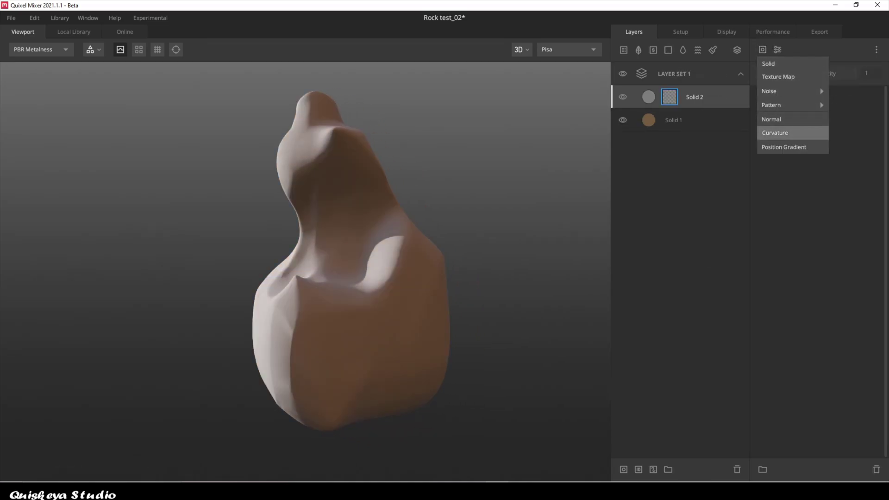
{"action": "left_click", "coordinate": [774, 131]}
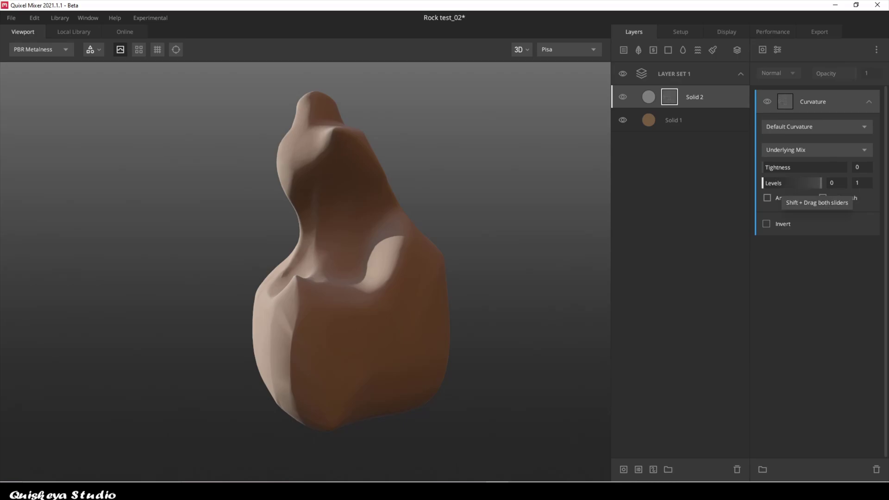
- Give Solid 2 a light beige albedo blended in Overlay mode
{"action": "left_click", "coordinate": [695, 97]}
{"action": "left_click", "coordinate": [875, 252]}
{"action": "left_click", "coordinate": [817, 287]}
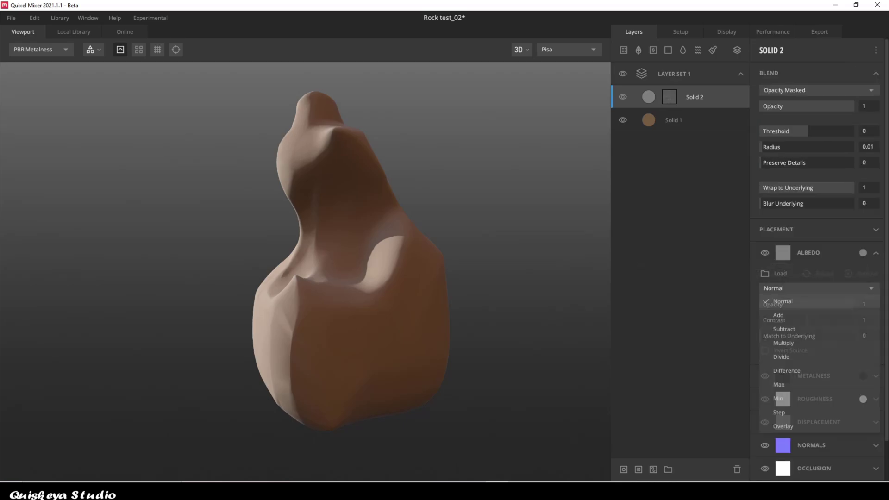
{"action": "left_click", "coordinate": [783, 426]}
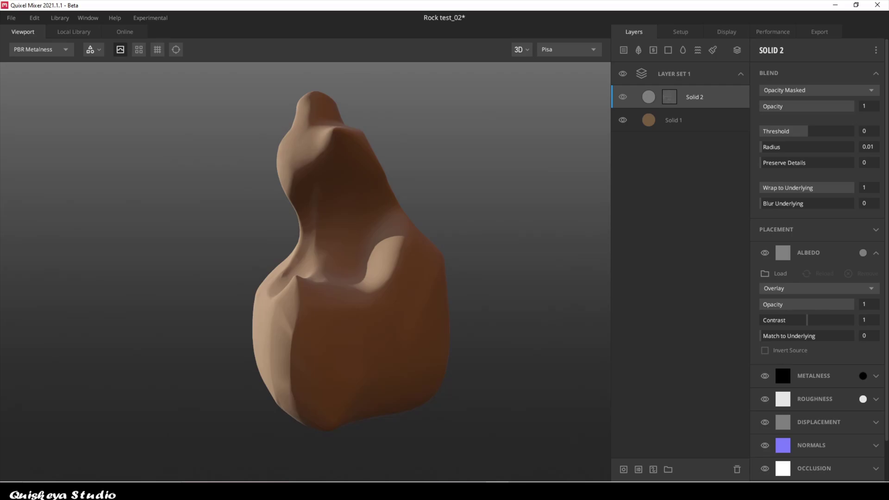
{"action": "left_click", "coordinate": [862, 253]}
{"action": "left_click", "coordinate": [326, 217]}
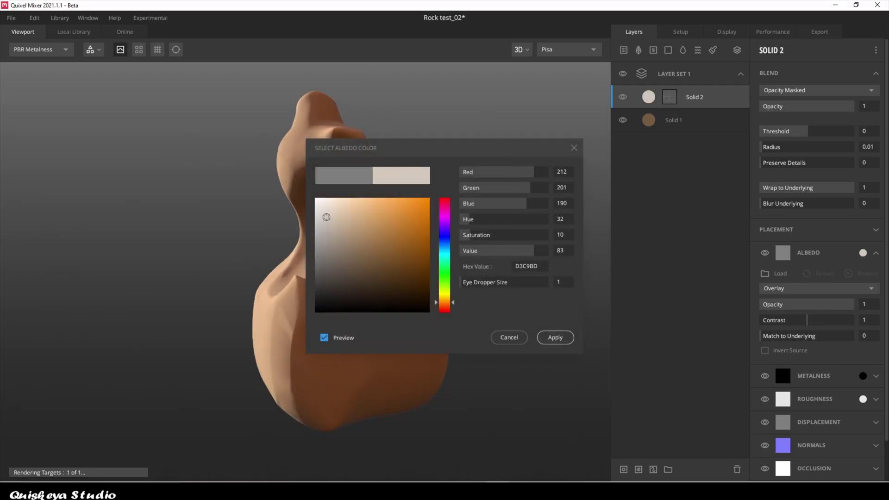
{"action": "left_click_drag", "start_coordinate": [320, 219], "coordinate": [352, 232]}
{"action": "left_click", "coordinate": [555, 337]}
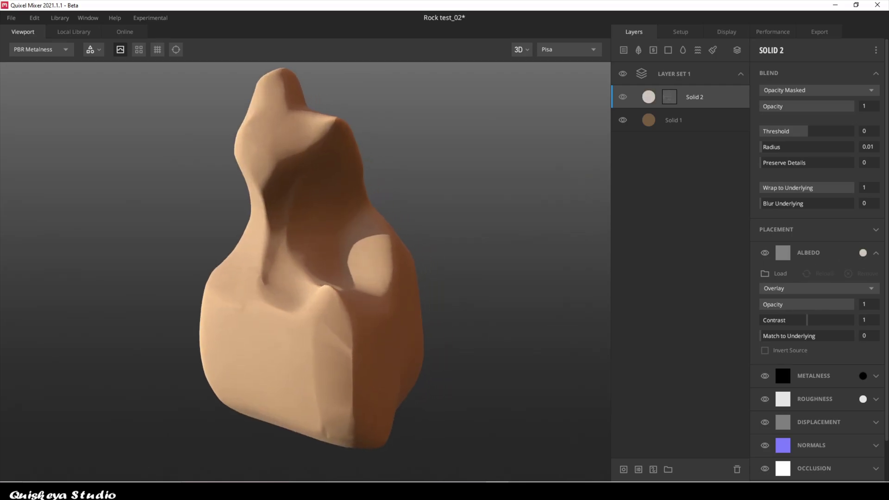
{"action": "scroll", "coordinate": [333, 254], "scroll_direction": "up", "scroll_amount": 2}
- Switch the lighting environment to Overcast after trying Studio
{"action": "left_click", "coordinate": [569, 49]}
{"action": "left_click", "coordinate": [551, 103]}
{"action": "left_click", "coordinate": [568, 49]}
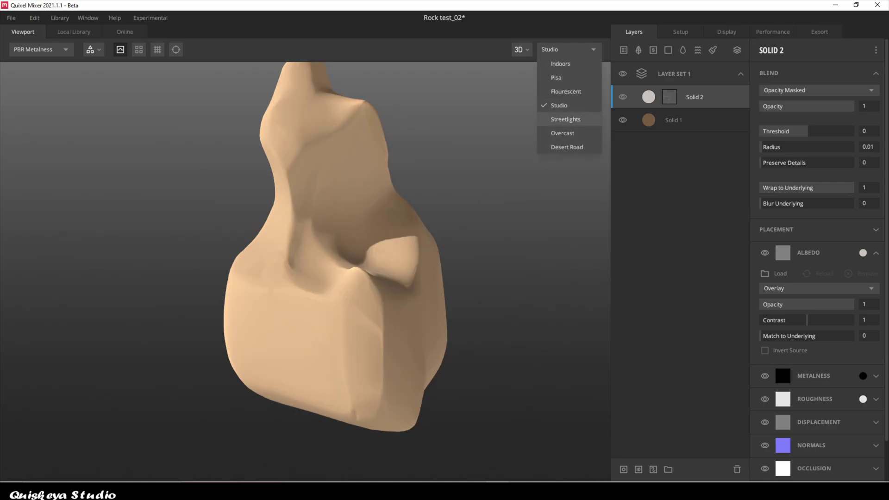
{"action": "left_click", "coordinate": [553, 121]}
{"action": "left_click_drag", "start_coordinate": [334, 254], "coordinate": [383, 251]}
- Set Solid 2's curvature mask Levels to 0.317–0.714
{"action": "left_click", "coordinate": [670, 97]}
{"action": "left_click_drag", "start_coordinate": [763, 181], "coordinate": [799, 181]}
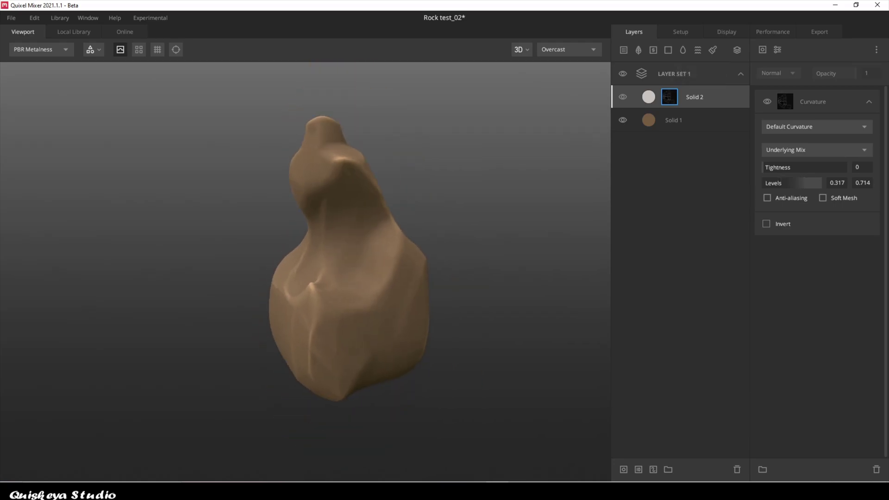
{"action": "left_click", "coordinate": [694, 97]}
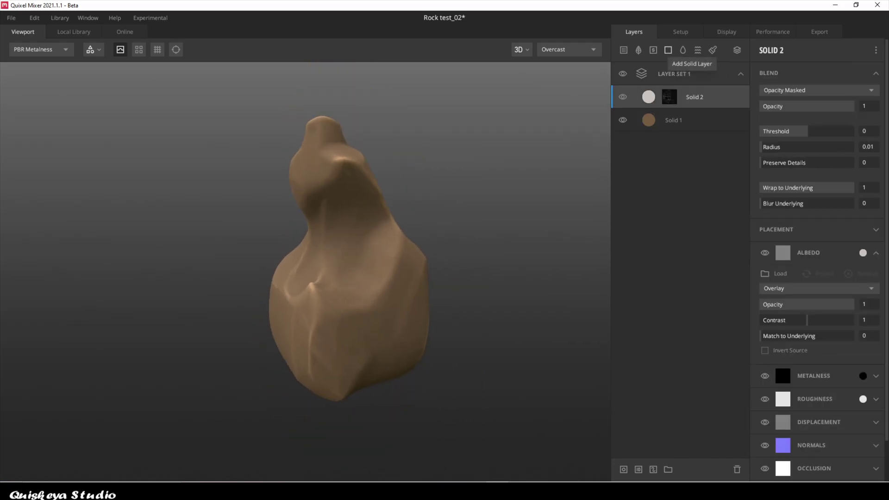
- Add Solid 3 with a mask stack containing a Simplex noise component
{"action": "left_click", "coordinate": [668, 49]}
{"action": "right_click", "coordinate": [676, 96]}
{"action": "left_click", "coordinate": [694, 186]}
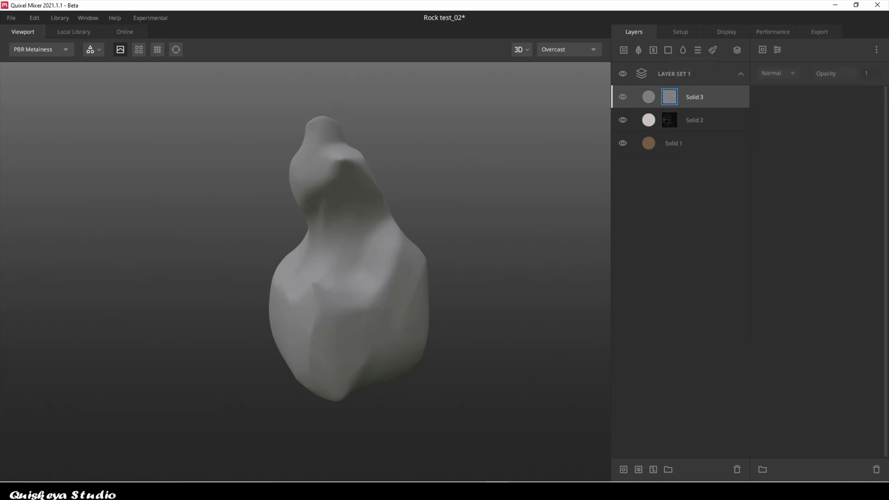
{"action": "left_click", "coordinate": [763, 49]}
{"action": "mouse_move", "coordinate": [778, 89]}
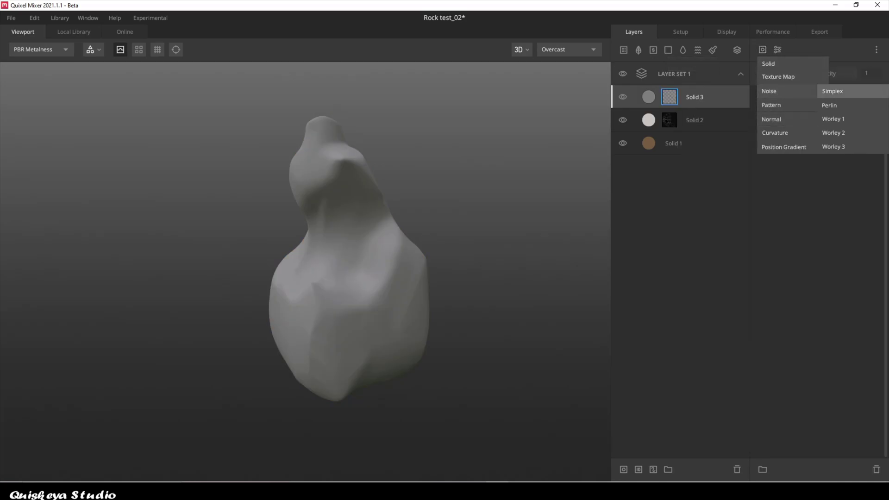
{"action": "left_click", "coordinate": [826, 91]}
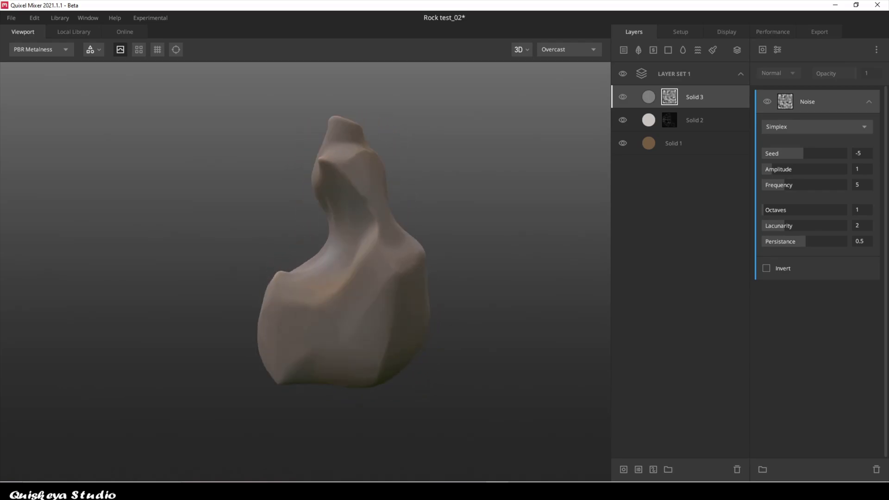
- Set Solid 3's albedo to a pinkish tan blended with Multiply
{"action": "left_click", "coordinate": [713, 97]}
{"action": "left_click", "coordinate": [875, 252]}
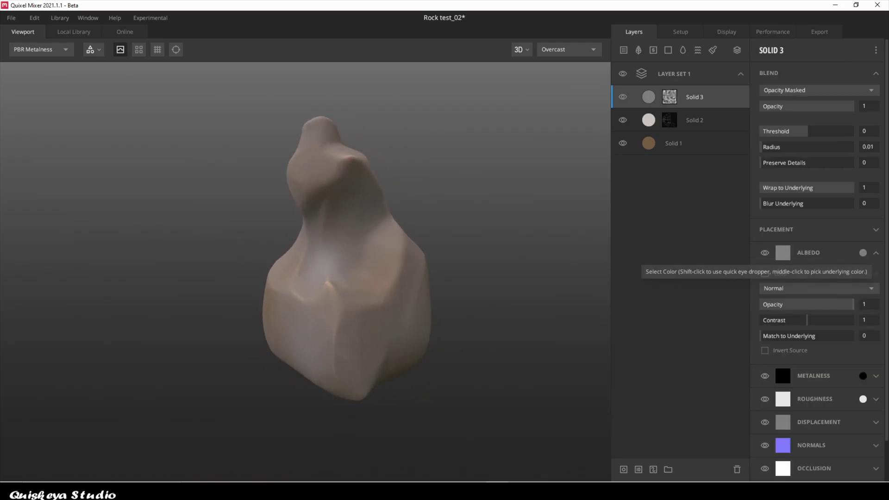
{"action": "left_click", "coordinate": [816, 288]}
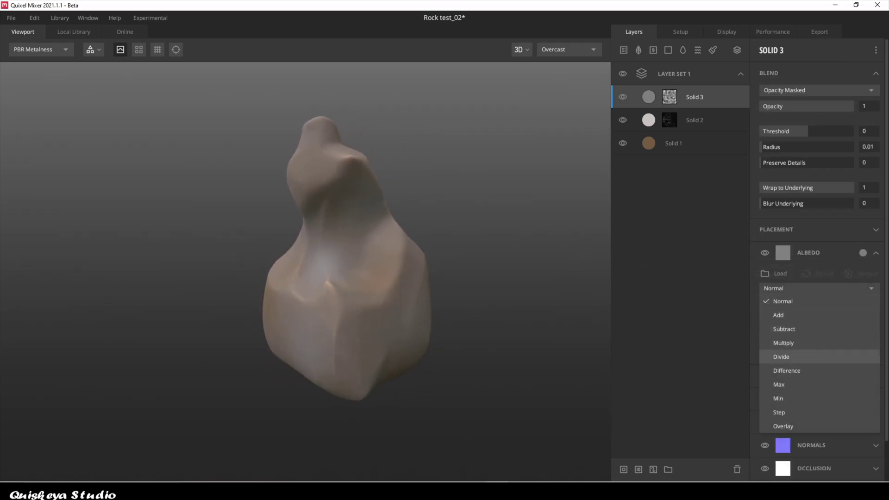
{"action": "left_click", "coordinate": [783, 343]}
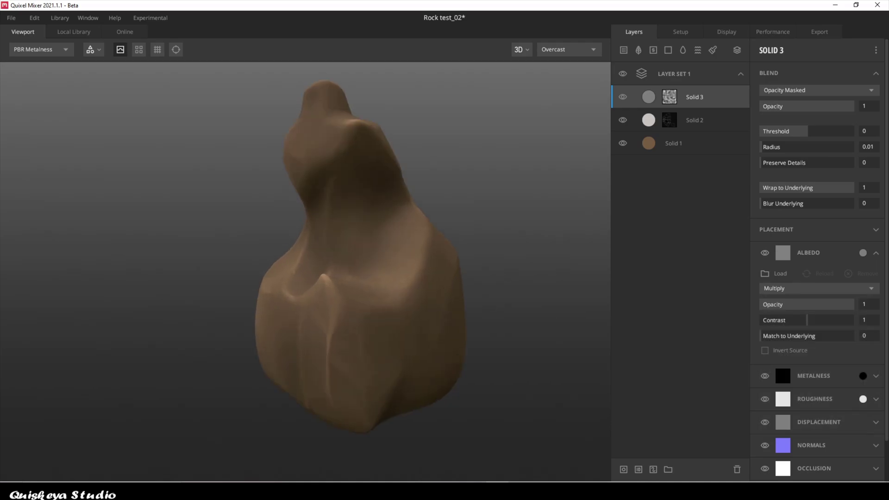
{"action": "left_click", "coordinate": [783, 253]}
{"action": "left_click", "coordinate": [444, 298]}
{"action": "mouse_move", "coordinate": [379, 231]}
{"action": "left_mouse_down"}
{"action": "mouse_move", "coordinate": [390, 240]}
{"action": "mouse_move", "coordinate": [390, 272]}
{"action": "mouse_move", "coordinate": [341, 254]}
{"action": "left_mouse_up"}
{"action": "left_click", "coordinate": [445, 307]}
{"action": "left_click", "coordinate": [344, 245]}
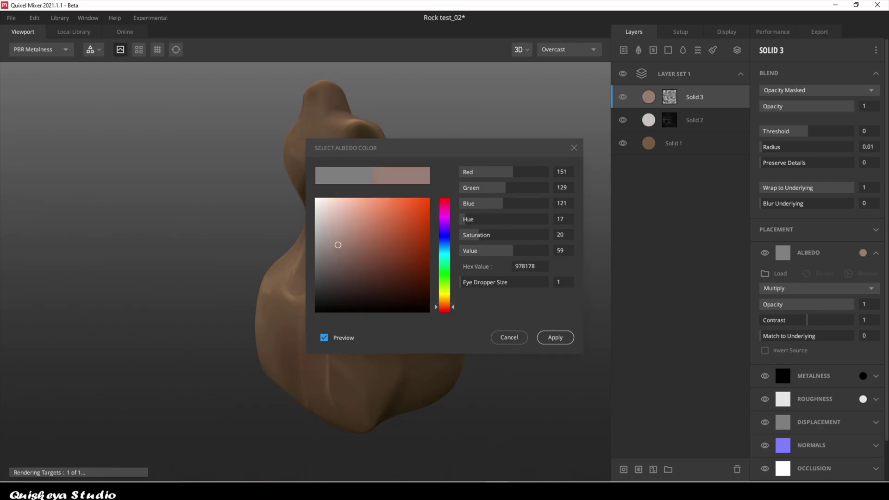
{"action": "left_click", "coordinate": [555, 336]}
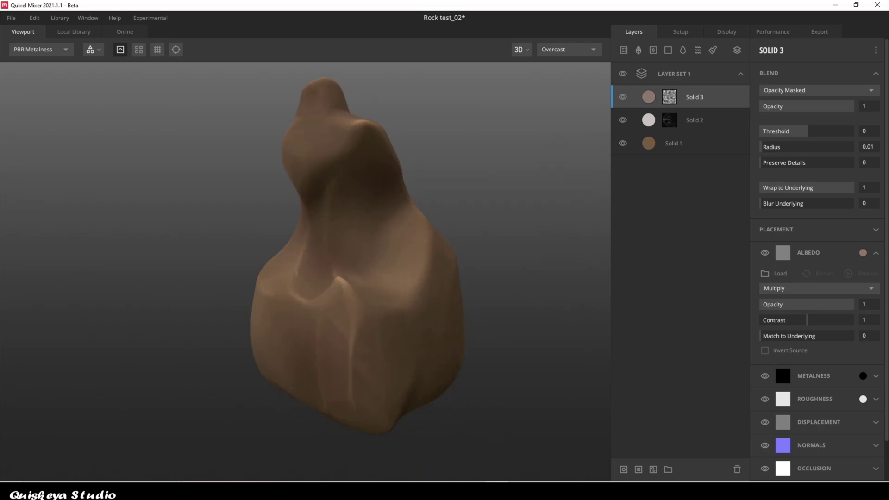
- Brighten Solid 1's brown albedo and lower the noise Frequency to 4.751
{"action": "left_click", "coordinate": [674, 143]}
{"action": "left_click", "coordinate": [863, 252]}
{"action": "left_click_drag", "start_coordinate": [363, 262], "coordinate": [363, 243]}
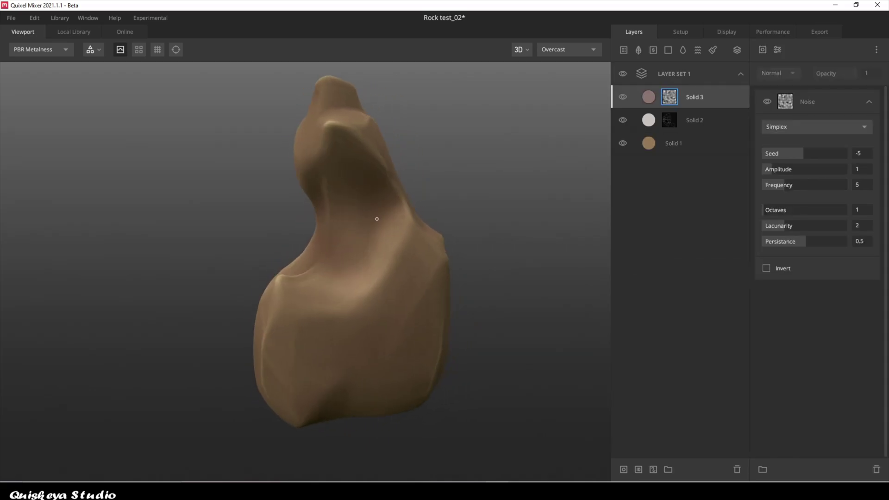
{"action": "scroll", "coordinate": [377, 218], "scroll_direction": "down", "scroll_amount": 3}
{"action": "left_click_drag", "start_coordinate": [783, 184], "coordinate": [783, 184]}
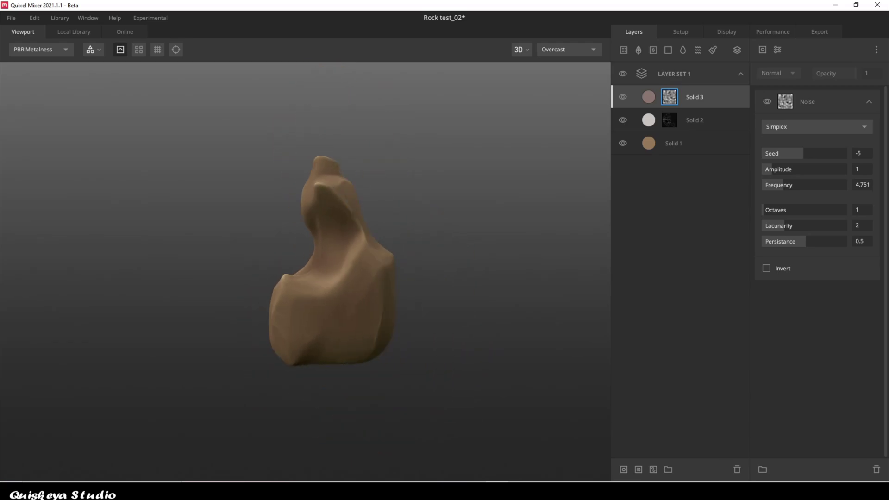
- Add Solid 4 with a surface-direction mask whose tilt is set to 0
{"action": "left_click", "coordinate": [668, 49]}
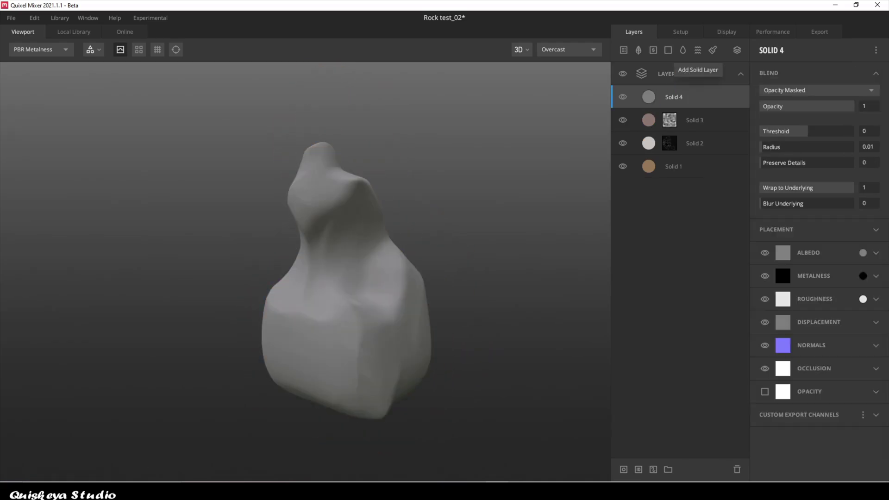
{"action": "right_click", "coordinate": [682, 97]}
{"action": "left_click", "coordinate": [707, 187]}
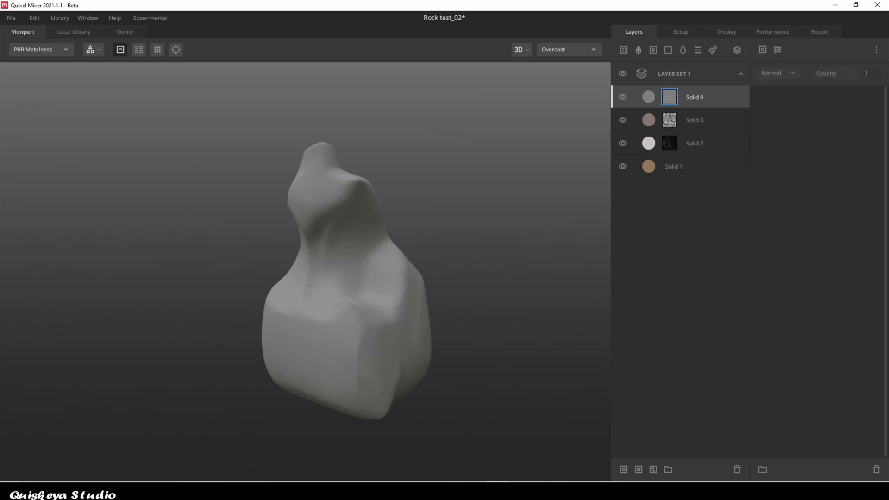
{"action": "left_click", "coordinate": [777, 49]}
{"action": "left_click", "coordinate": [773, 113]}
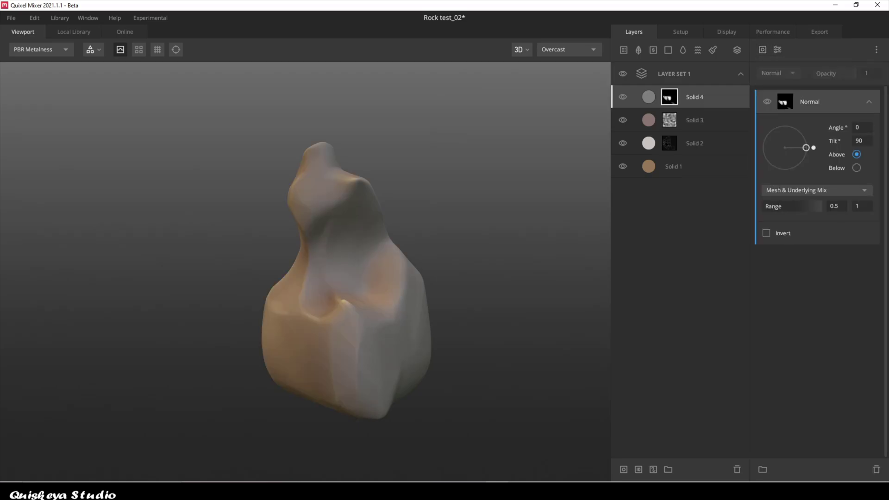
{"action": "left_click_drag", "start_coordinate": [806, 148], "coordinate": [785, 148]}
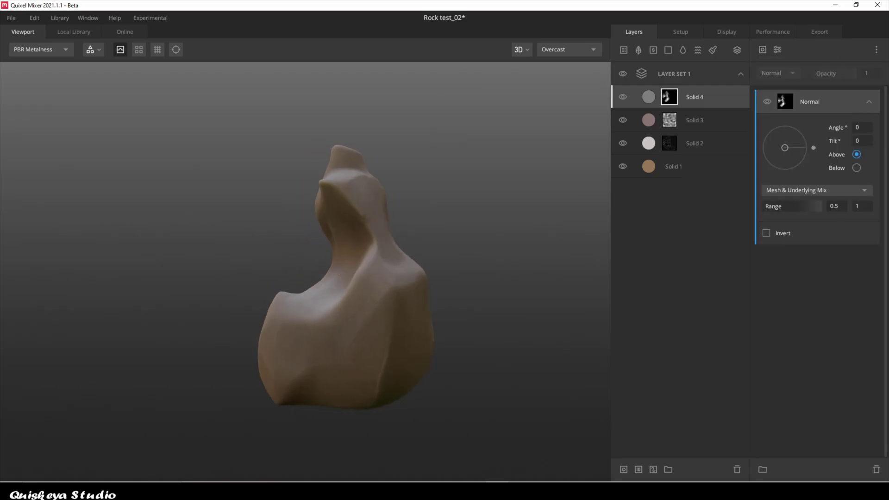
{"action": "left_click", "coordinate": [694, 96]}
- Give Solid 4 a green 3A9F30 albedo, then bring up its mask's component list
{"action": "left_click", "coordinate": [862, 252]}
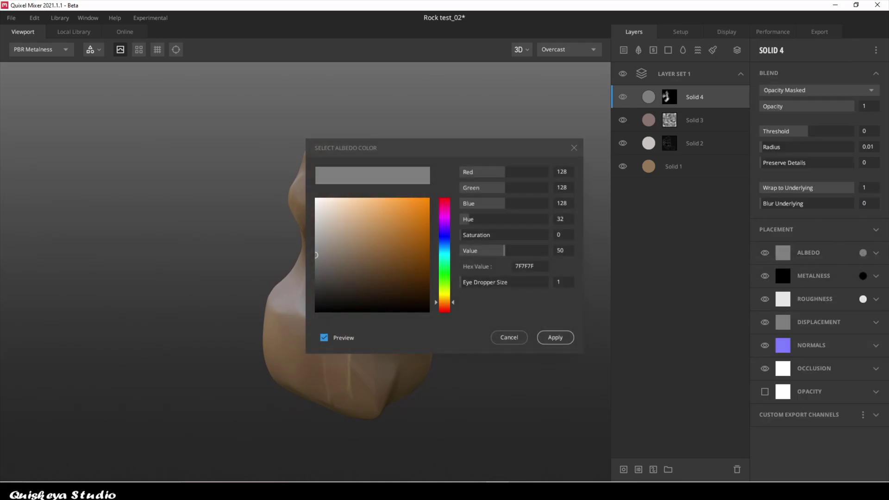
{"action": "left_click", "coordinate": [444, 276]}
{"action": "left_click", "coordinate": [375, 238]}
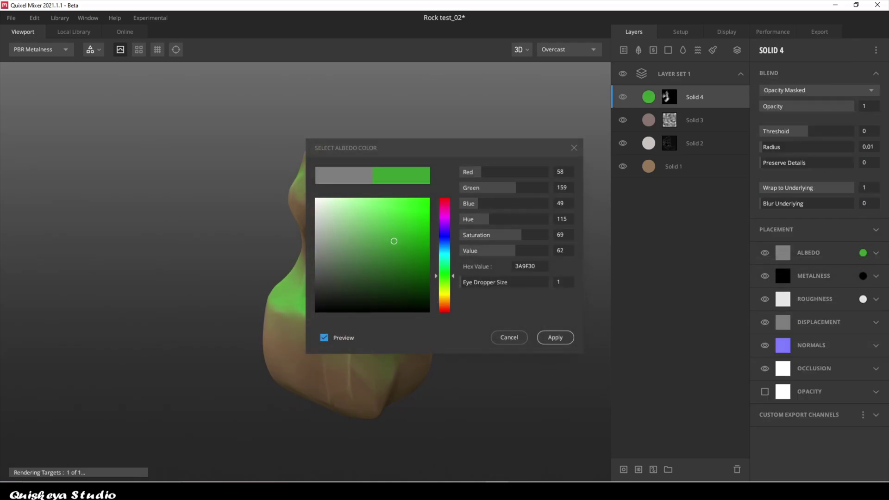
{"action": "left_click", "coordinate": [554, 336]}
{"action": "left_click_drag", "start_coordinate": [324, 277], "coordinate": [345, 284]}
{"action": "scroll", "coordinate": [355, 287], "scroll_direction": "up", "scroll_amount": 5}
{"action": "scroll", "coordinate": [355, 287], "scroll_direction": "down", "scroll_amount": 5}
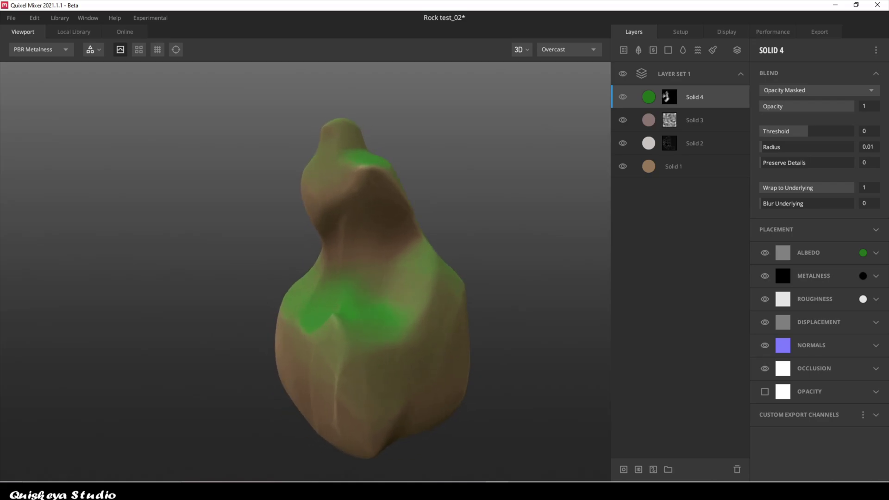
{"action": "left_click", "coordinate": [669, 96]}
{"action": "left_click", "coordinate": [762, 49]}
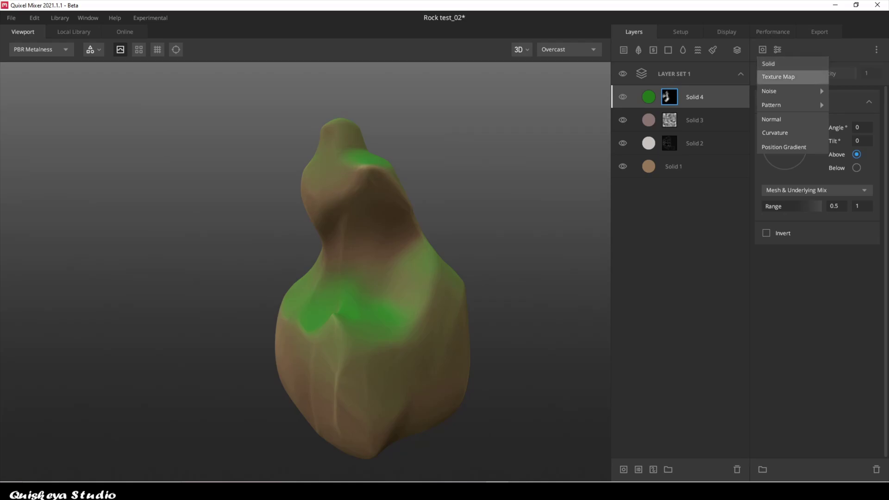
- Add a Simplex noise component to Solid 4's mask with Overlay blending
{"action": "mouse_move", "coordinate": [787, 91]}
{"action": "left_click", "coordinate": [851, 91]}
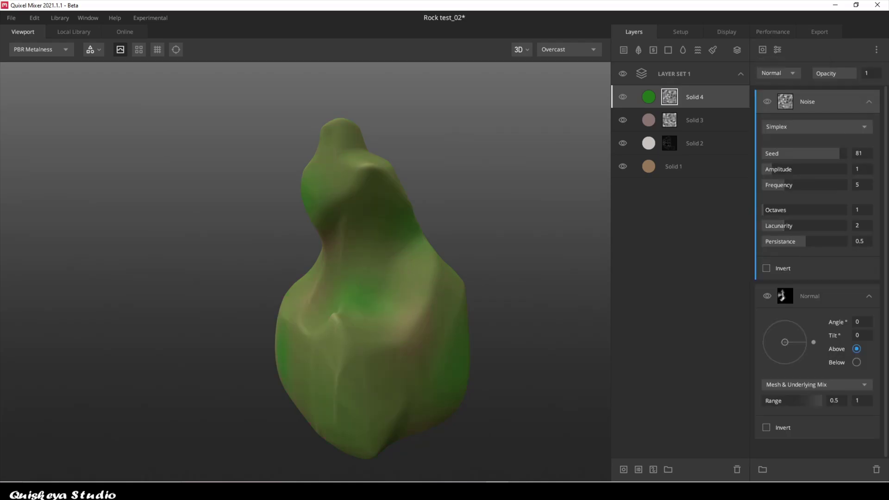
{"action": "left_click", "coordinate": [778, 72]}
{"action": "left_click", "coordinate": [780, 211]}
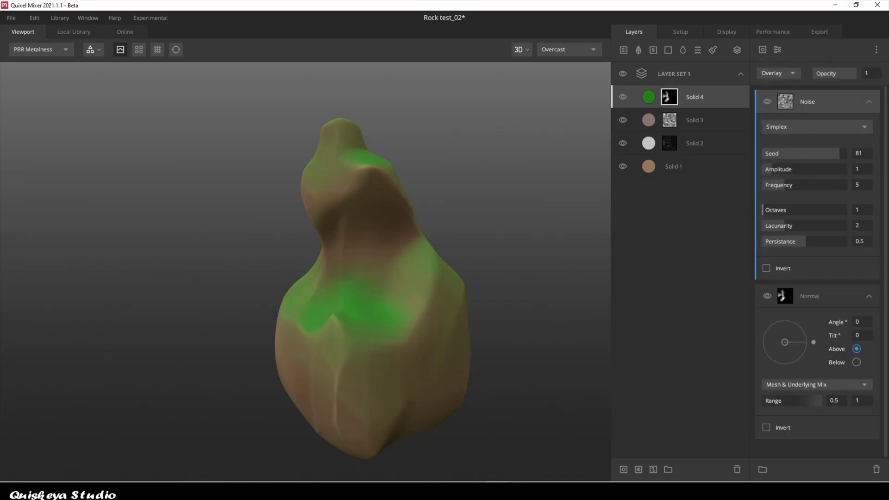
- Set the noise to Frequency 19.55, Octaves 5 and opacity 0.549
{"action": "left_click_drag", "start_coordinate": [782, 185], "coordinate": [832, 184]}
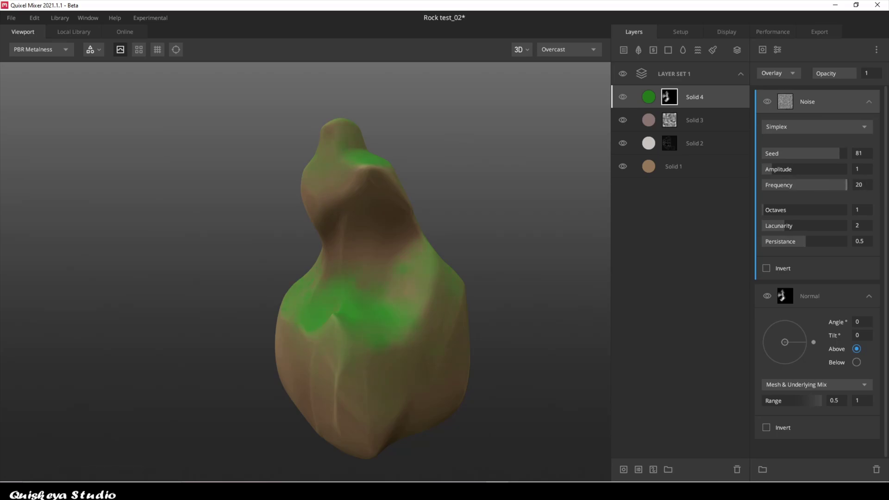
{"action": "key", "text": "m"}
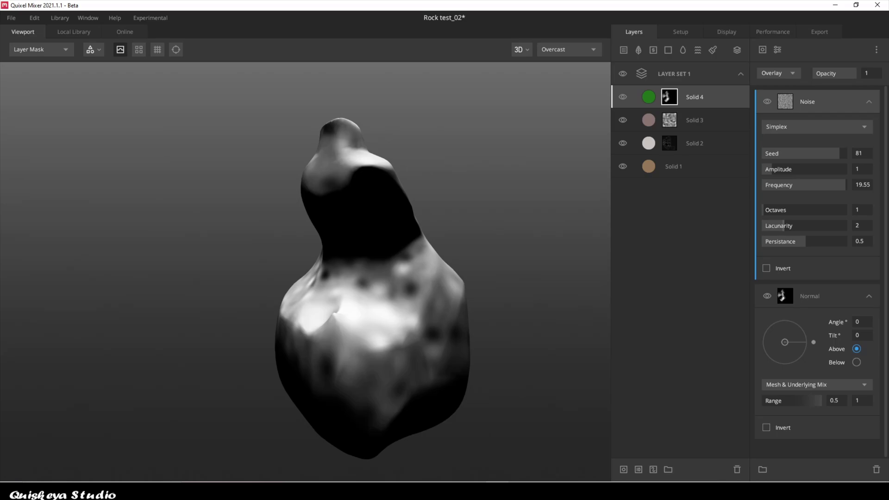
{"action": "left_click_drag", "start_coordinate": [764, 210], "coordinate": [790, 209]}
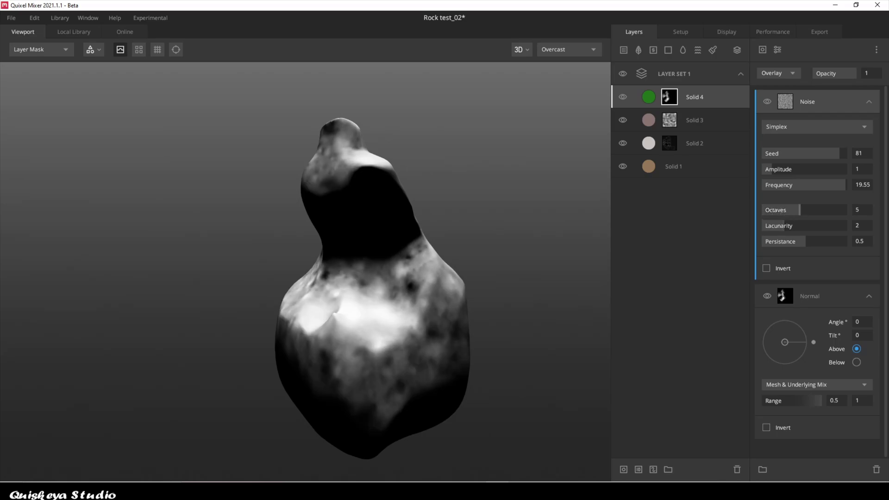
{"action": "key", "text": "m"}
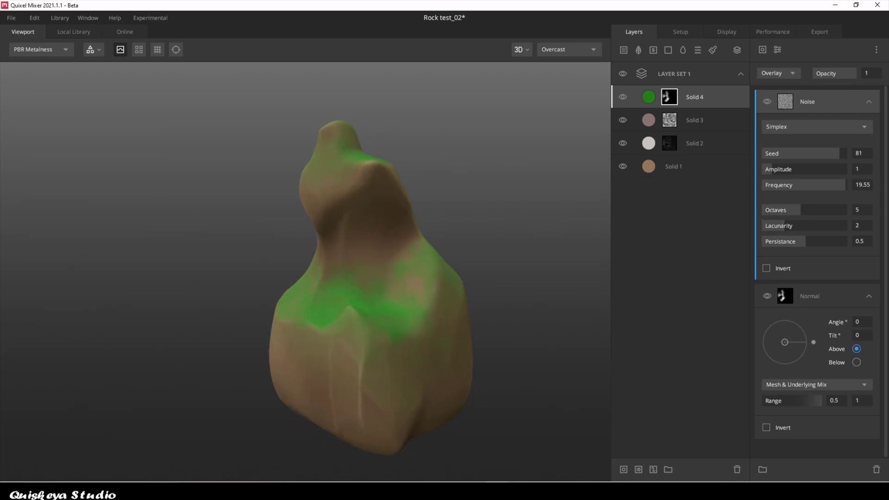
{"action": "left_click_drag", "start_coordinate": [854, 73], "coordinate": [843, 73]}
{"action": "left_click_drag", "start_coordinate": [370, 287], "coordinate": [408, 305]}
{"action": "scroll", "coordinate": [408, 305], "scroll_direction": "up", "scroll_amount": 5}
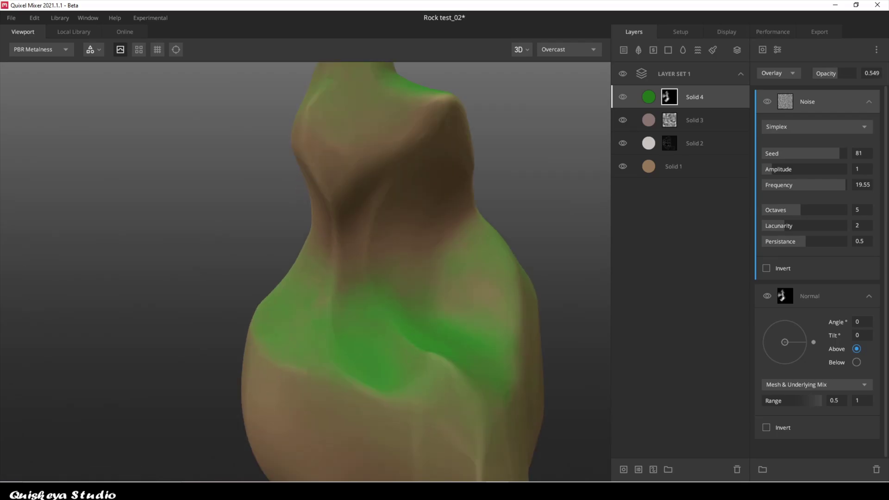
{"action": "scroll", "coordinate": [408, 305], "scroll_direction": "down", "scroll_amount": 5}
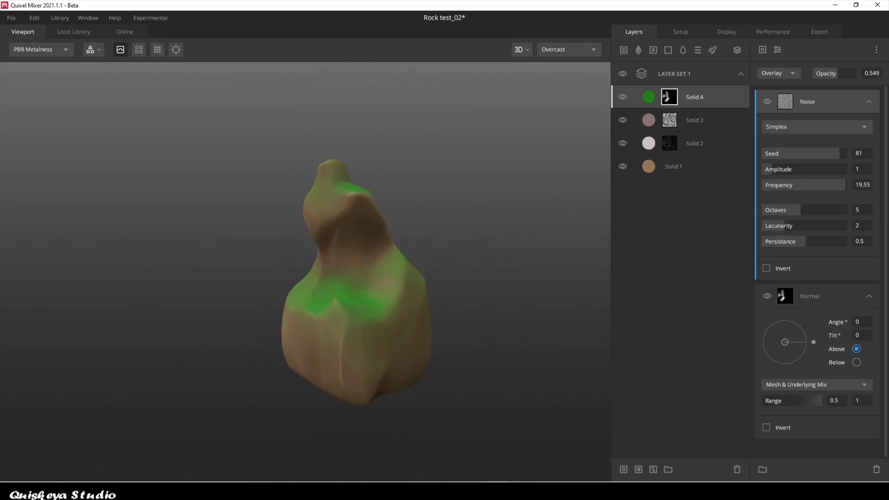
{"action": "left_click", "coordinate": [673, 166]}
- Add a paint layer and choose a larger Alpha_09_Smooth brush
{"action": "left_click", "coordinate": [712, 50]}
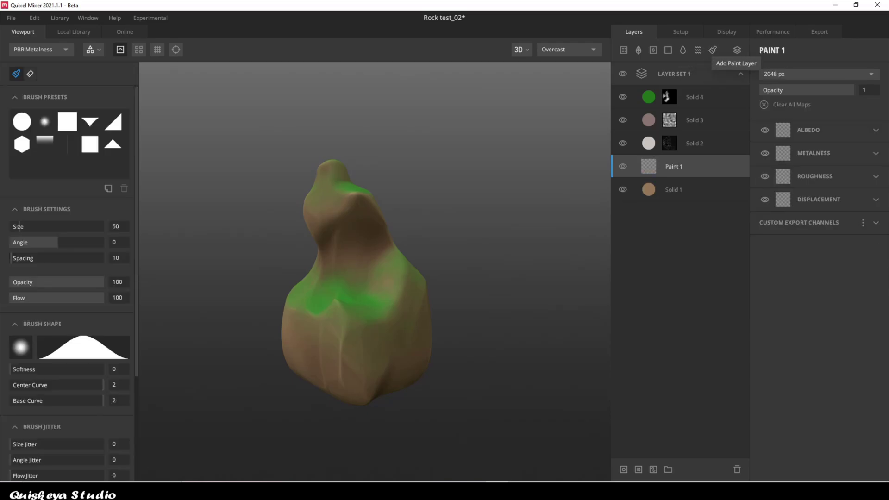
{"action": "scroll", "coordinate": [324, 291], "scroll_direction": "up", "scroll_amount": 3}
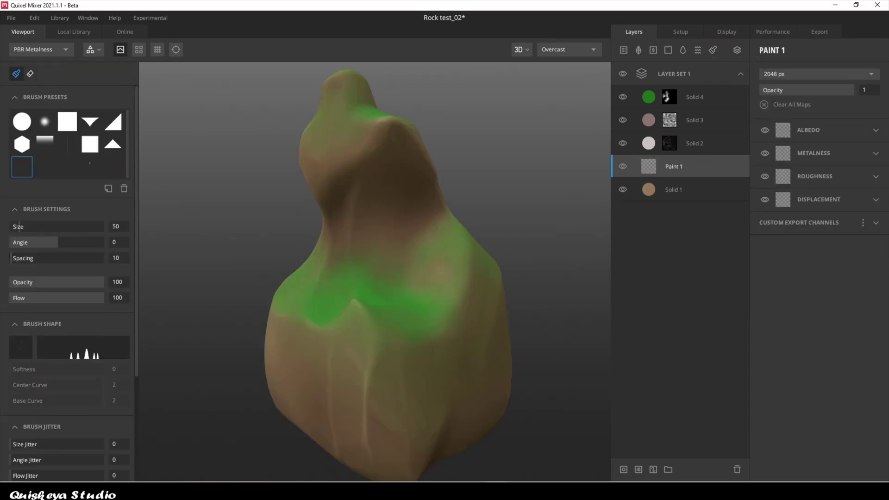
{"action": "key", "text": "bracketright"}
{"action": "key", "text": "bracketright"}
{"action": "key", "text": "bracketright"}
{"action": "key", "text": "bracketright"}
{"action": "key", "text": "bracketright"}
{"action": "mouse_move", "coordinate": [369, 282]}
{"action": "right_mouse_down"}
{"action": "mouse_move", "coordinate": [347, 283]}
{"action": "mouse_move", "coordinate": [425, 327]}
{"action": "mouse_move", "coordinate": [403, 363]}
{"action": "mouse_move", "coordinate": [375, 289]}
{"action": "mouse_move", "coordinate": [490, 310]}
{"action": "mouse_move", "coordinate": [416, 279]}
{"action": "mouse_move", "coordinate": [468, 334]}
{"action": "mouse_move", "coordinate": [370, 277]}
{"action": "right_mouse_up"}
{"action": "left_click", "coordinate": [90, 167]}
{"action": "scroll", "coordinate": [316, 309], "scroll_direction": "up", "scroll_amount": 2}
{"action": "scroll", "coordinate": [323, 315], "scroll_direction": "down", "scroll_amount": 2, "text": "ctrl"}
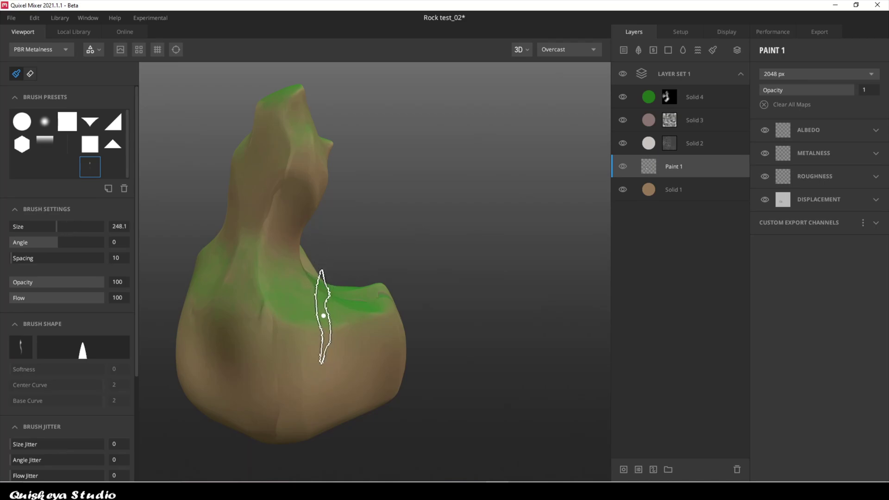
- Paint the swirl rune grooves into the rock on Paint 1, switching brush shape
{"action": "mouse_move", "coordinate": [324, 301]}
{"action": "right_mouse_down"}
{"action": "mouse_move", "coordinate": [287, 286]}
{"action": "mouse_move", "coordinate": [417, 324]}
{"action": "mouse_move", "coordinate": [419, 208]}
{"action": "right_mouse_up"}
{"action": "scroll", "coordinate": [416, 322], "scroll_direction": "down", "scroll_amount": 3}
{"action": "scroll", "coordinate": [418, 99], "scroll_direction": "up", "scroll_amount": 2}
{"action": "mouse_move", "coordinate": [418, 99]}
{"action": "right_mouse_down"}
{"action": "mouse_move", "coordinate": [439, 185]}
{"action": "mouse_move", "coordinate": [462, 208]}
{"action": "mouse_move", "coordinate": [439, 231]}
{"action": "mouse_move", "coordinate": [397, 248]}
{"action": "mouse_move", "coordinate": [440, 250]}
{"action": "right_mouse_up"}
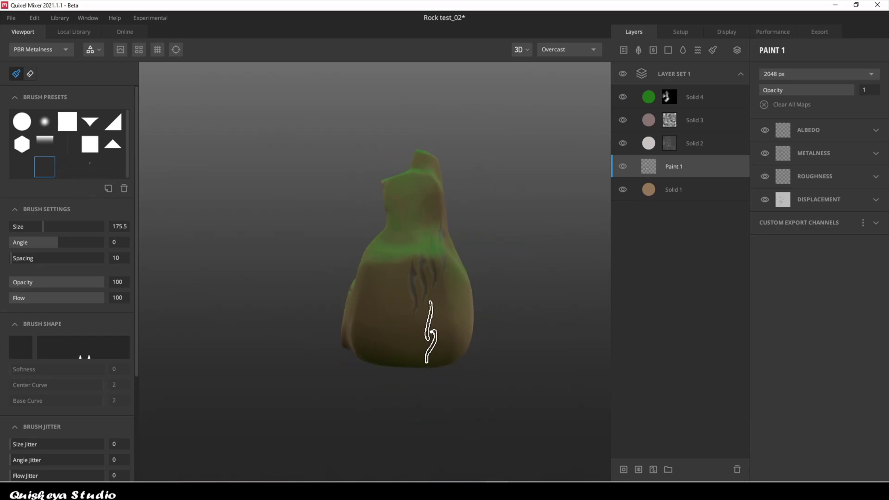
{"action": "right_click_drag", "start_coordinate": [471, 329], "coordinate": [474, 329]}
{"action": "scroll", "coordinate": [476, 330], "scroll_direction": "up", "scroll_amount": 3}
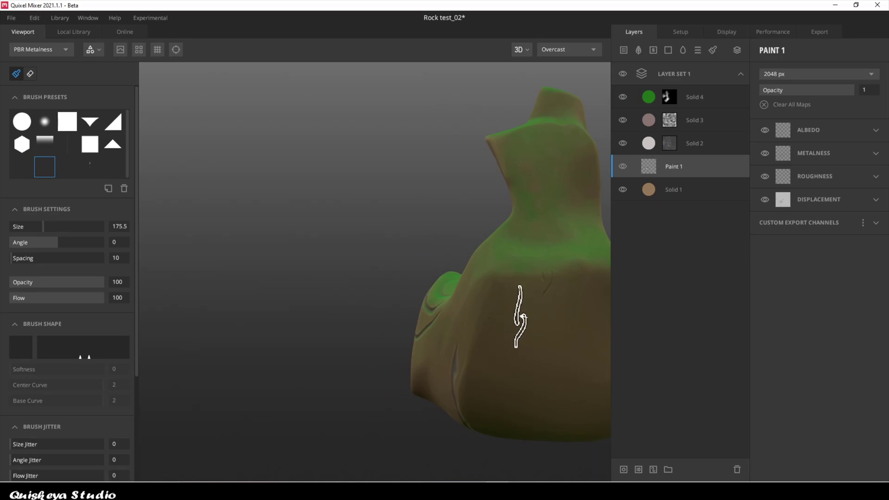
{"action": "scroll", "coordinate": [523, 313], "scroll_direction": "down", "scroll_amount": 3}
{"action": "left_click", "coordinate": [67, 166]}
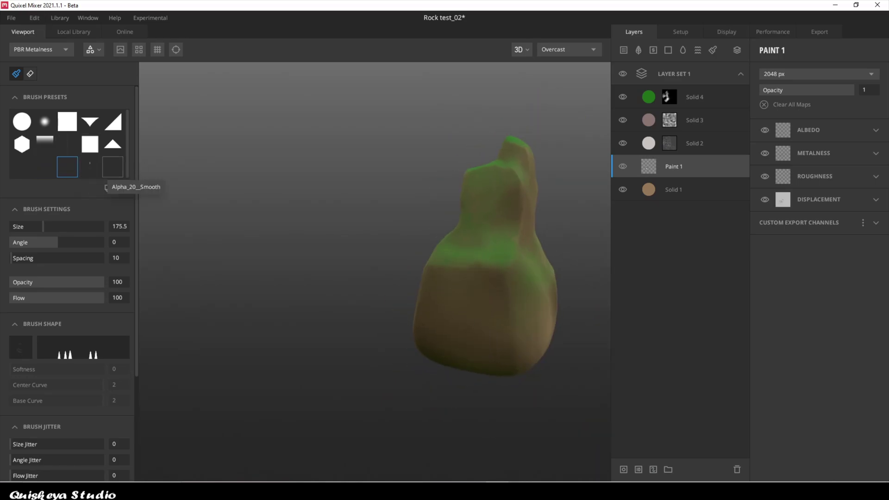
{"action": "right_click_drag", "start_coordinate": [488, 293], "coordinate": [497, 357]}
{"action": "scroll", "coordinate": [426, 326], "scroll_direction": "down", "scroll_amount": 2}
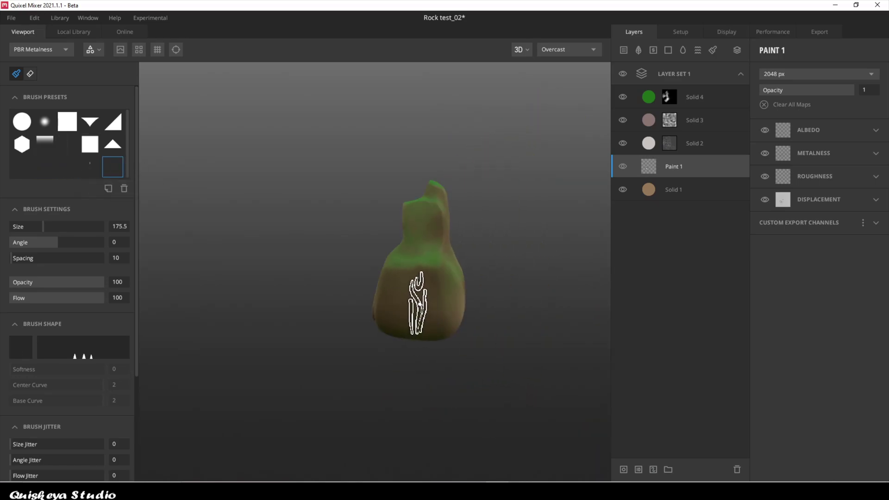
{"action": "mouse_move", "coordinate": [452, 308]}
{"action": "right_mouse_down"}
{"action": "mouse_move", "coordinate": [412, 313]}
{"action": "mouse_move", "coordinate": [457, 411]}
{"action": "mouse_move", "coordinate": [472, 356]}
{"action": "mouse_move", "coordinate": [416, 370]}
{"action": "right_mouse_up"}
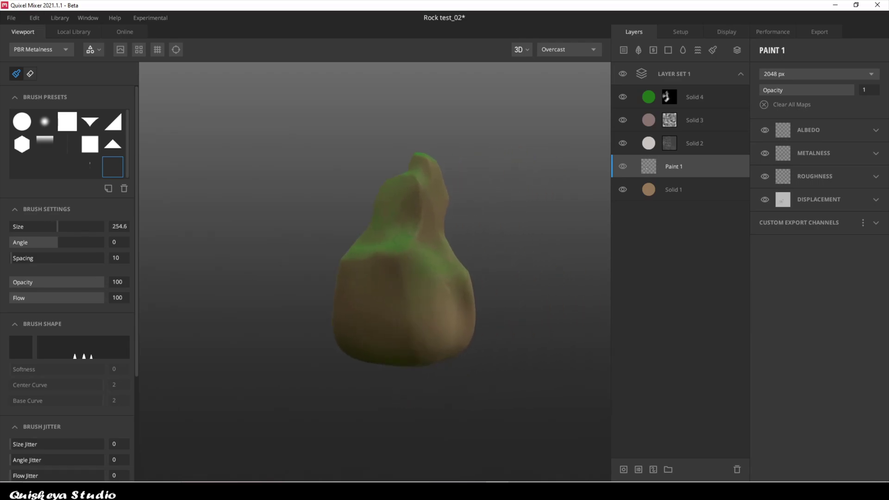
{"action": "scroll", "coordinate": [69, 324], "scroll_direction": "down", "scroll_amount": 3}
{"action": "scroll", "coordinate": [69, 278], "scroll_direction": "down", "scroll_amount": 2}
{"action": "right_click_drag", "start_coordinate": [406, 297], "coordinate": [361, 296]}
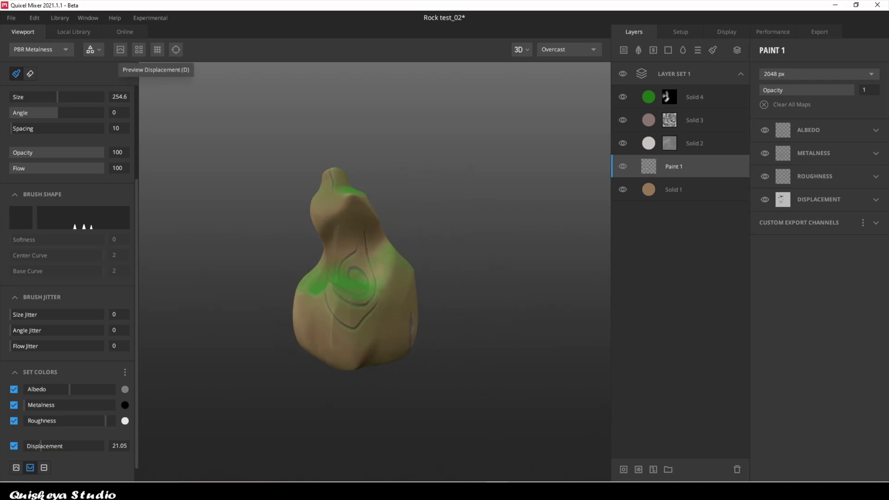
- Select Solid 4, check the carved runes, and add Solid 5 at the top
{"action": "left_click", "coordinate": [694, 97]}
{"action": "mouse_move", "coordinate": [361, 297]}
{"action": "right_mouse_down"}
{"action": "mouse_move", "coordinate": [334, 299]}
{"action": "mouse_move", "coordinate": [359, 297]}
{"action": "right_mouse_up"}
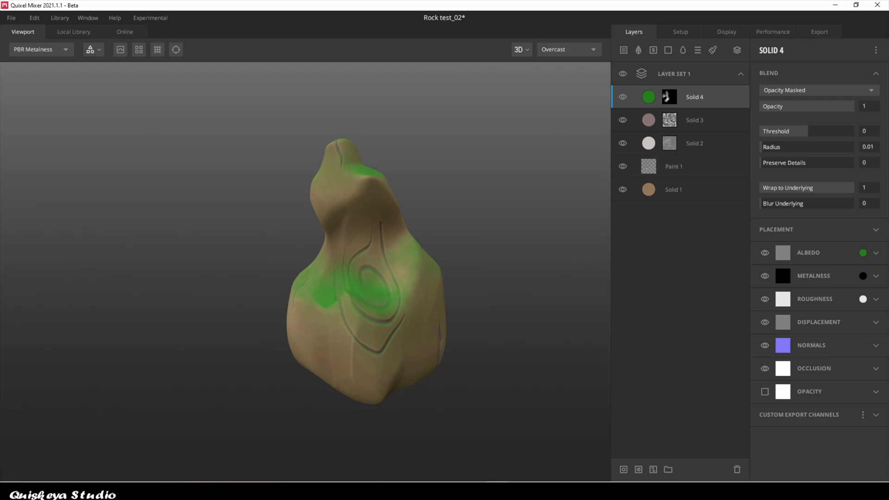
{"action": "left_click", "coordinate": [623, 50]}
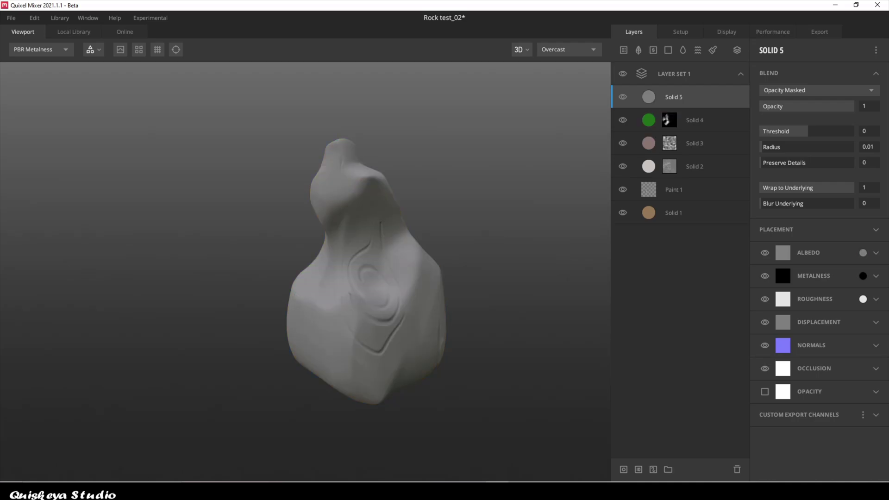
- Set Solid 5's albedo to a bright cyan
{"action": "left_click", "coordinate": [862, 252]}
{"action": "left_click", "coordinate": [445, 253]}
{"action": "left_click", "coordinate": [428, 199]}
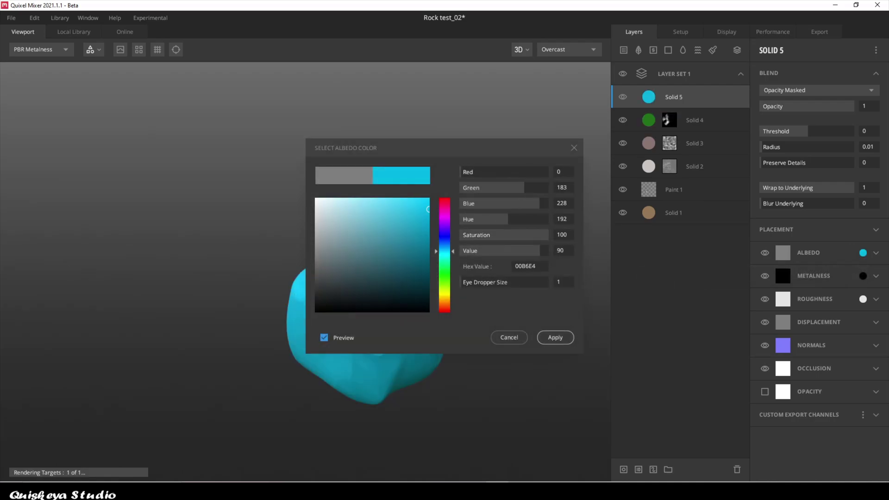
{"action": "left_click", "coordinate": [555, 337]}
- Add a mask to Solid 5 with an inverted Curvature component
{"action": "right_click", "coordinate": [684, 97]}
{"action": "left_click", "coordinate": [709, 186]}
{"action": "left_click", "coordinate": [763, 49]}
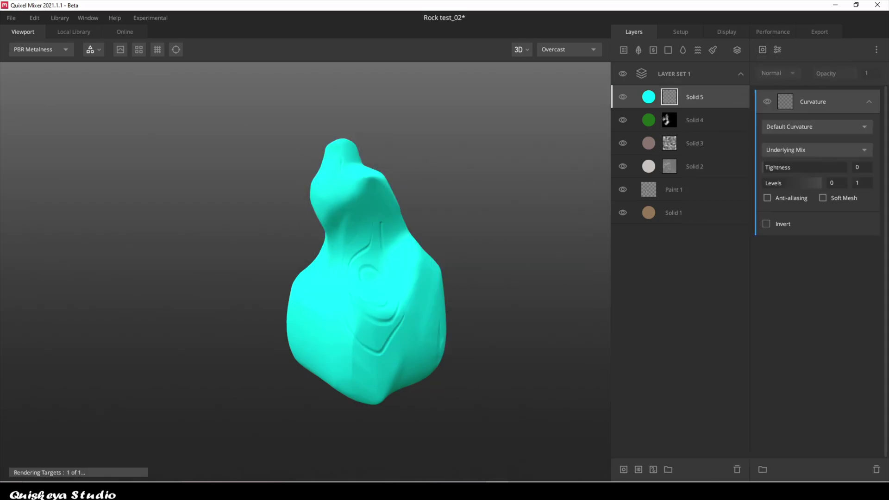
{"action": "left_click", "coordinate": [777, 133]}
{"action": "left_click", "coordinate": [766, 223]}
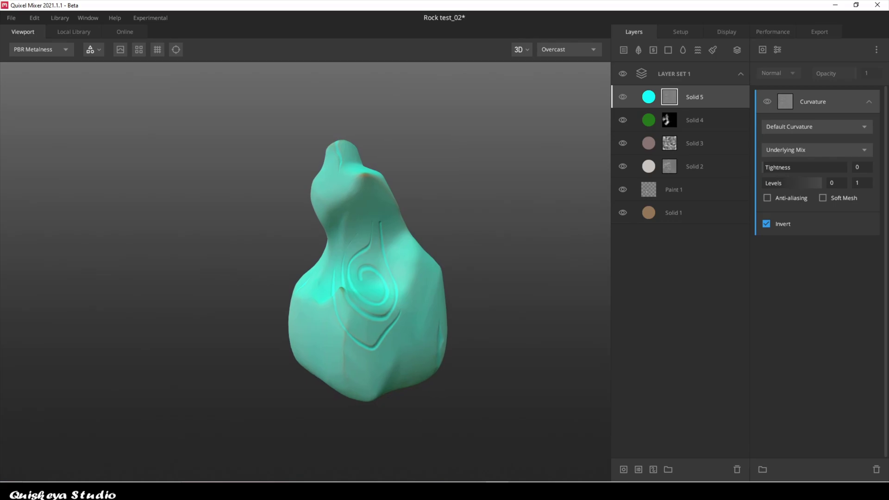
- Set the curvature Tightness to 0.331 and Levels to 0.302–0.421
{"action": "left_click_drag", "start_coordinate": [821, 182], "coordinate": [765, 167]}
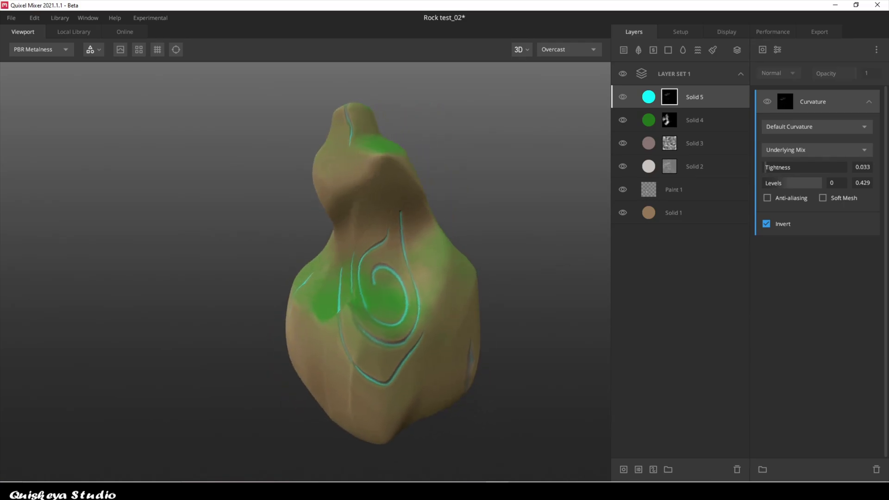
{"action": "key", "text": "m"}
{"action": "mouse_move", "coordinate": [787, 183]}
{"action": "left_mouse_down"}
{"action": "mouse_move", "coordinate": [777, 183]}
{"action": "mouse_move", "coordinate": [787, 183]}
{"action": "left_mouse_up"}
{"action": "key", "text": "m"}
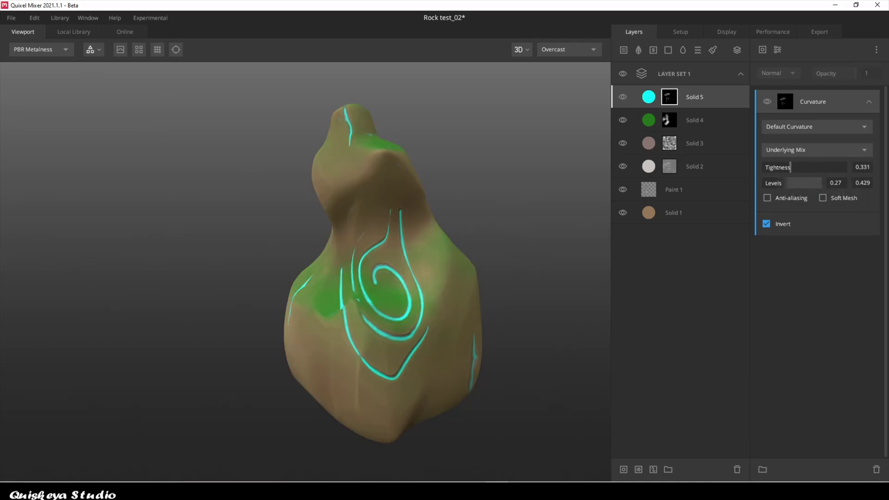
{"action": "left_click_drag", "start_coordinate": [779, 183], "coordinate": [789, 183]}
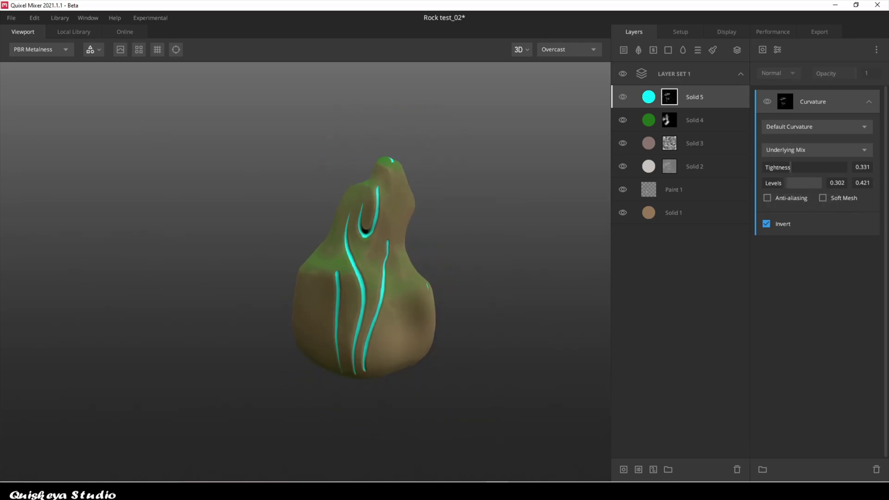
- Add a Blur modifier at Strength 0.028 to Solid 5's mask, then select Solid 3
{"action": "left_click", "coordinate": [762, 49]}
{"action": "left_click", "coordinate": [777, 49]}
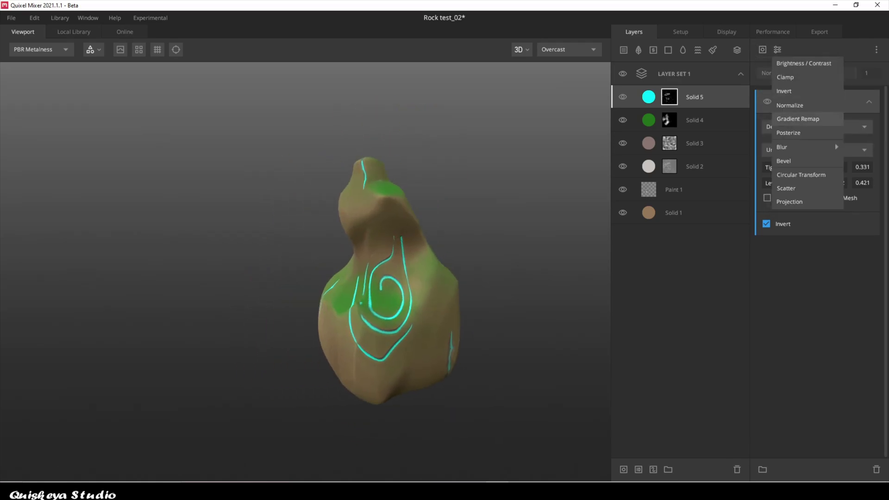
{"action": "left_click", "coordinate": [787, 146]}
{"action": "left_click_drag", "start_coordinate": [768, 135], "coordinate": [765, 135]}
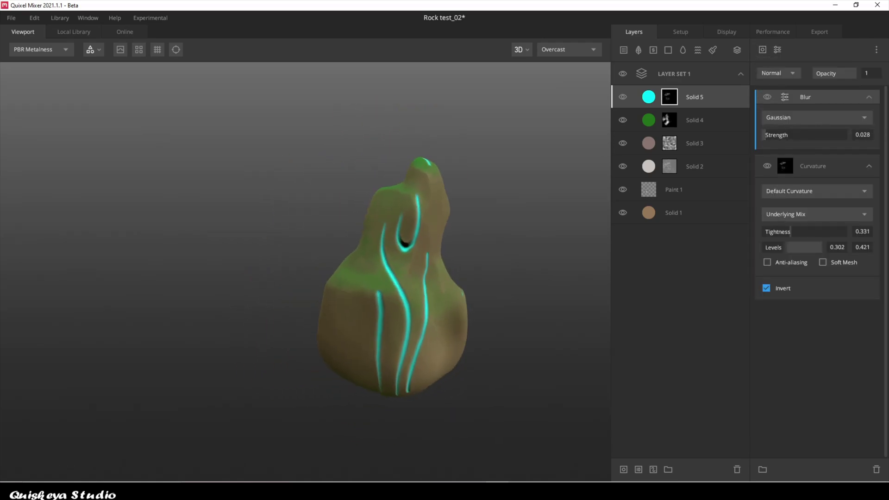
{"action": "scroll", "coordinate": [368, 281], "scroll_direction": "up", "scroll_amount": 3}
{"action": "scroll", "coordinate": [368, 281], "scroll_direction": "down", "scroll_amount": 3}
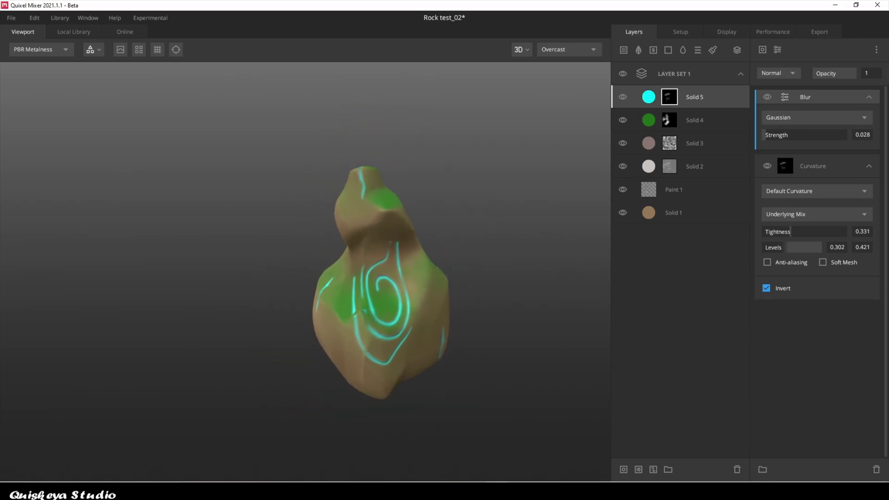
{"action": "scroll", "coordinate": [477, 320], "scroll_direction": "up", "scroll_amount": 2}
{"action": "scroll", "coordinate": [477, 320], "scroll_direction": "down", "scroll_amount": 2}
{"action": "scroll", "coordinate": [383, 276], "scroll_direction": "up", "scroll_amount": 2}
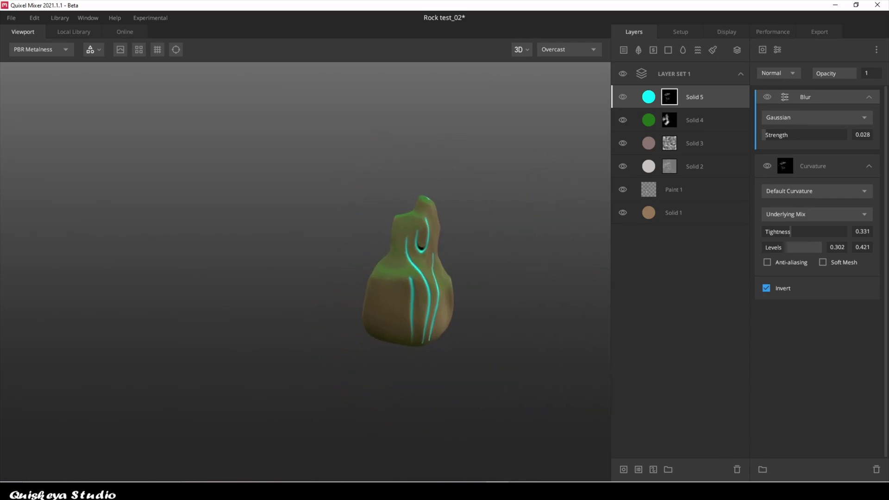
{"action": "scroll", "coordinate": [361, 296], "scroll_direction": "up", "scroll_amount": 2}
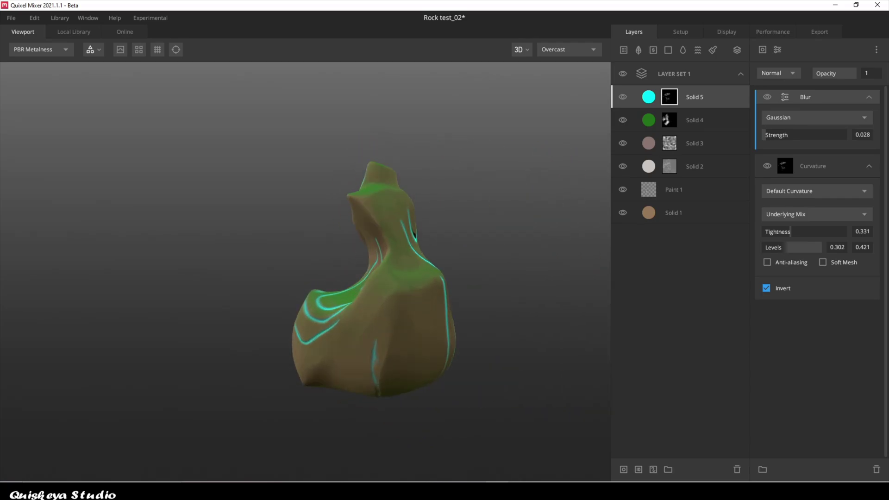
{"action": "left_click", "coordinate": [669, 143]}
{"action": "left_click", "coordinate": [708, 143]}
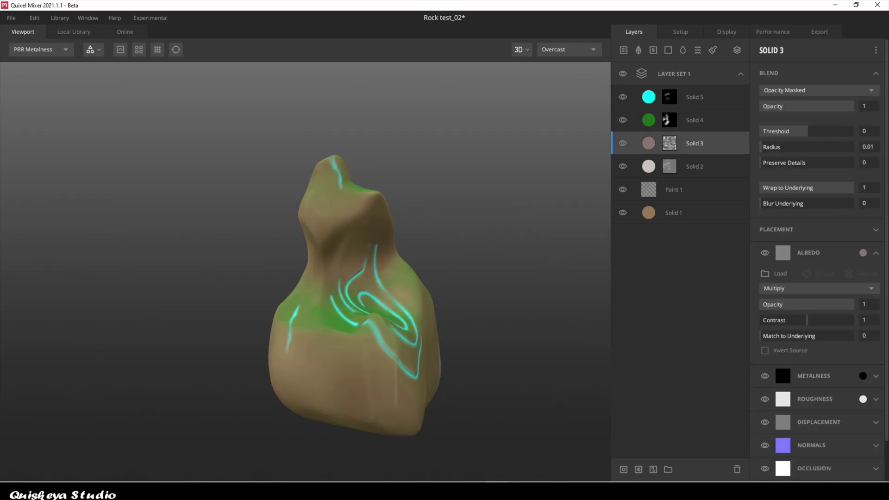
- Reselect Solid 3's mask and browse the mask modifier and component lists without adding anything
{"action": "left_click", "coordinate": [669, 143]}
{"action": "left_click", "coordinate": [777, 49]}
{"action": "key", "text": "Escape"}
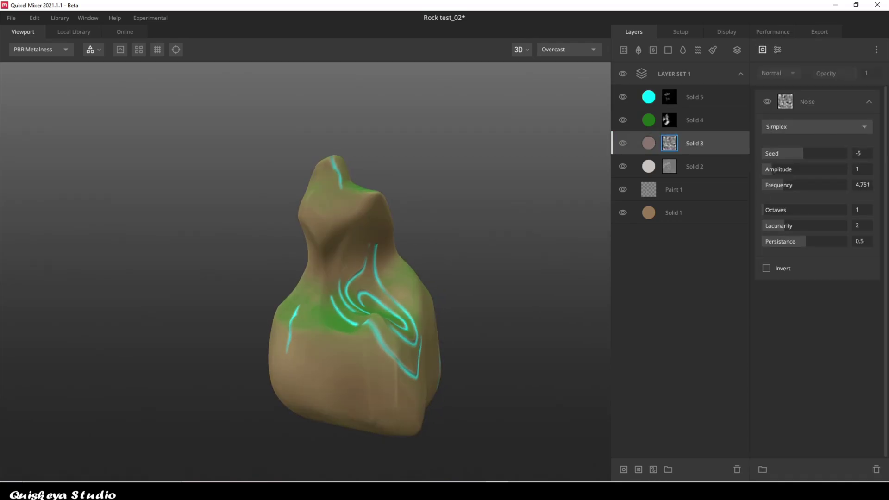
{"action": "left_click", "coordinate": [763, 50]}
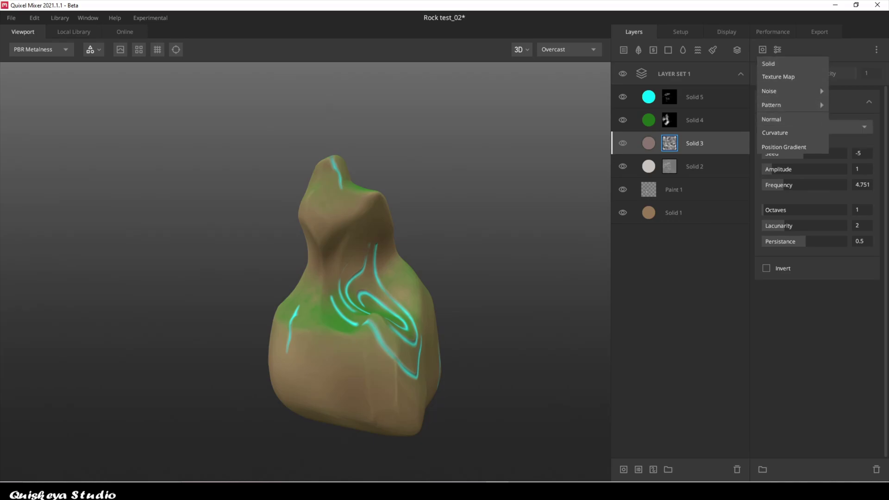
{"action": "key", "text": "Escape"}
- Add a new Solid 6 layer with a mask stack containing a Position Gradient
{"action": "left_click", "coordinate": [668, 50]}
{"action": "right_click", "coordinate": [679, 120]}
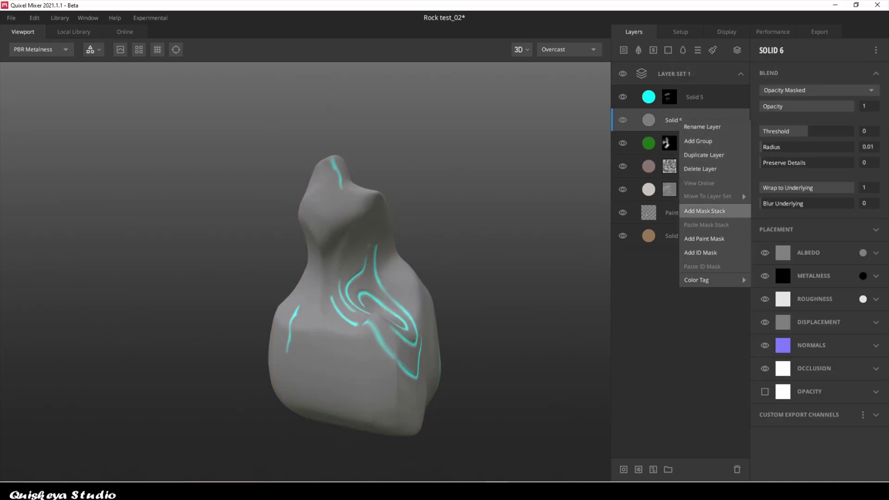
{"action": "left_click", "coordinate": [705, 210]}
{"action": "left_click", "coordinate": [762, 50]}
{"action": "left_click", "coordinate": [786, 147]}
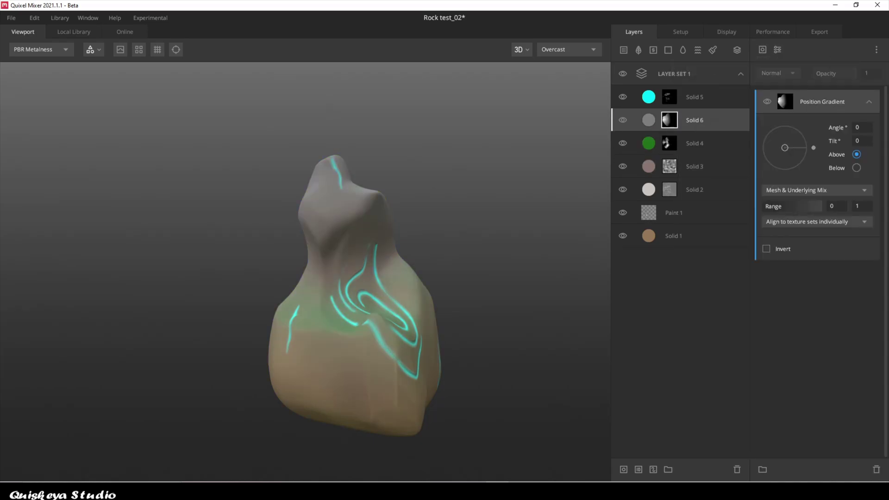
- Give Solid 6 a dark green (064412) albedo and set its Below gradient range to 0.619
{"action": "left_click", "coordinate": [695, 120]}
{"action": "left_click", "coordinate": [862, 253]}
{"action": "left_click", "coordinate": [418, 272]}
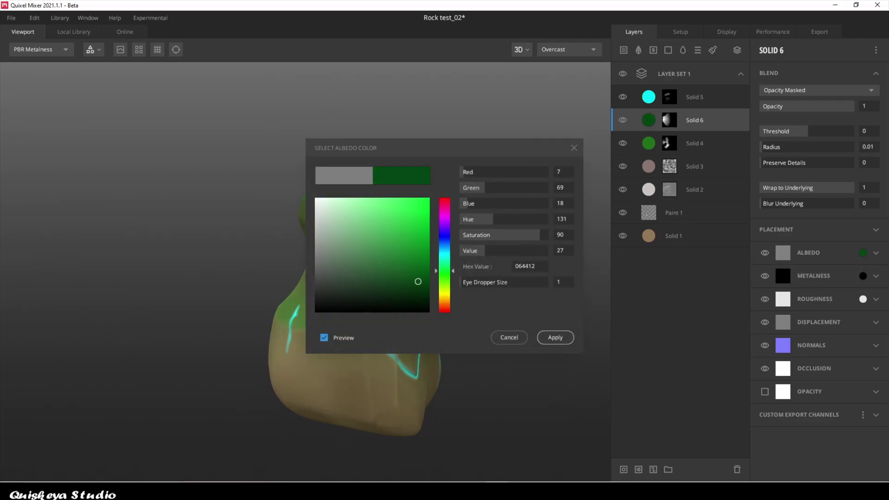
{"action": "key", "text": "Return"}
{"action": "left_click", "coordinate": [669, 120]}
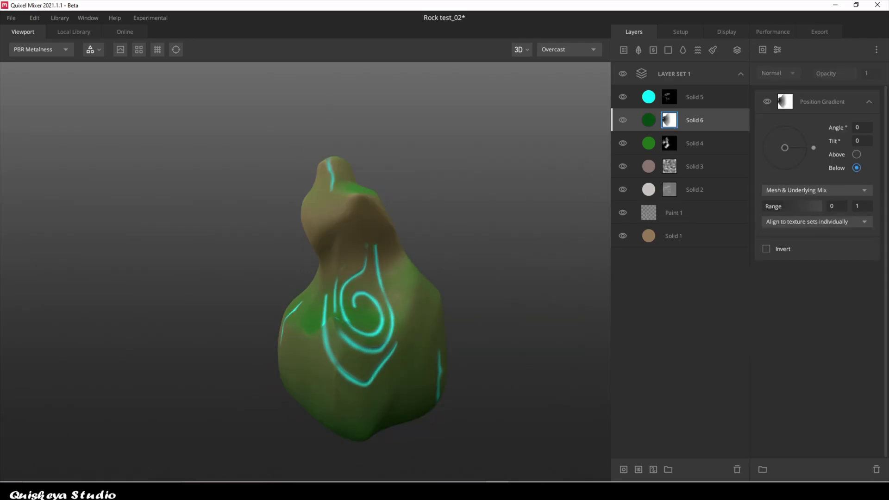
{"action": "left_click_drag", "start_coordinate": [764, 206], "coordinate": [799, 206]}
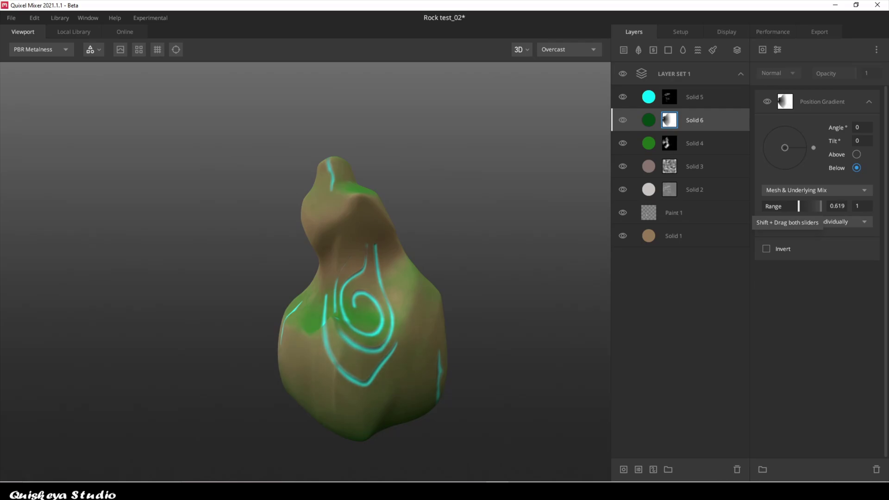
- Erase the old swirl grooves from Paint 1 with a soft brush in 2D view, then return to 3D
{"action": "left_click", "coordinate": [673, 212]}
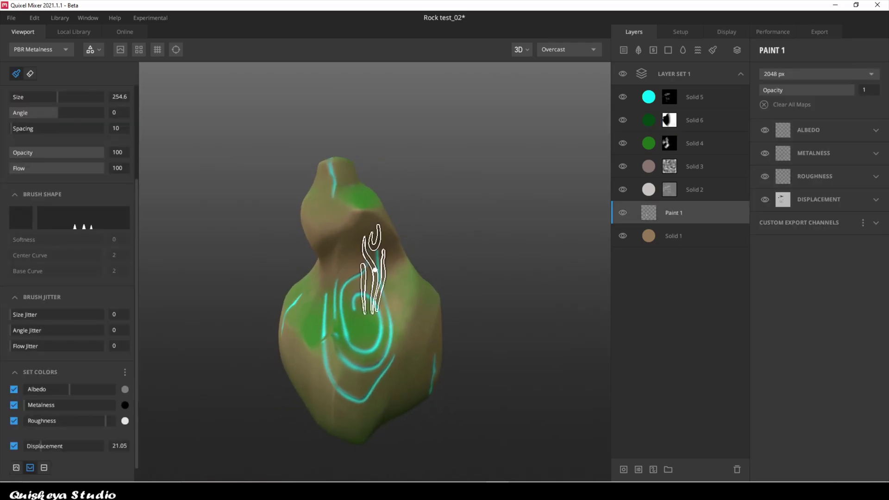
{"action": "left_click", "coordinate": [44, 122]}
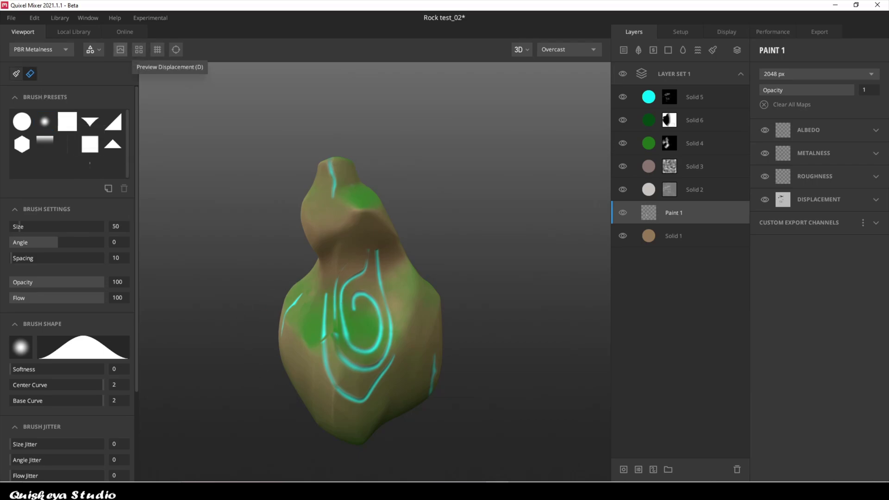
{"action": "left_click", "coordinate": [521, 49]}
{"action": "left_click", "coordinate": [511, 88]}
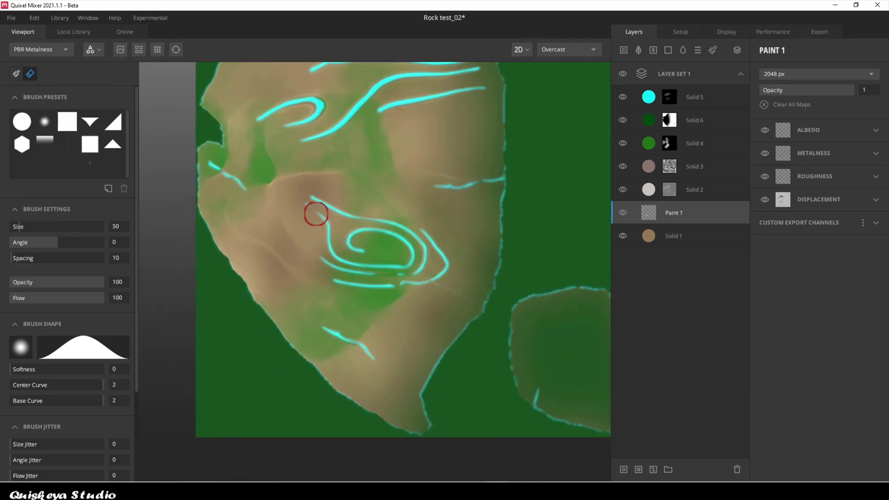
{"action": "left_click_drag", "start_coordinate": [430, 258], "coordinate": [411, 220]}
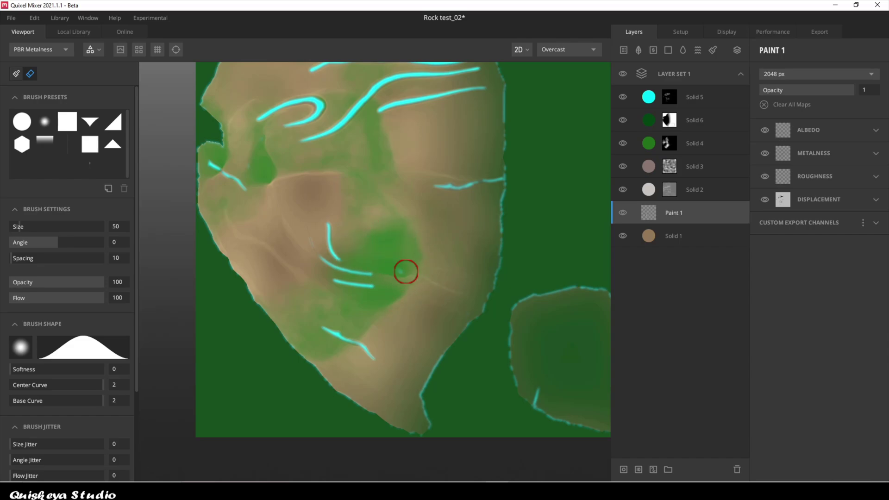
{"action": "left_click", "coordinate": [521, 49]}
{"action": "left_click", "coordinate": [509, 74]}
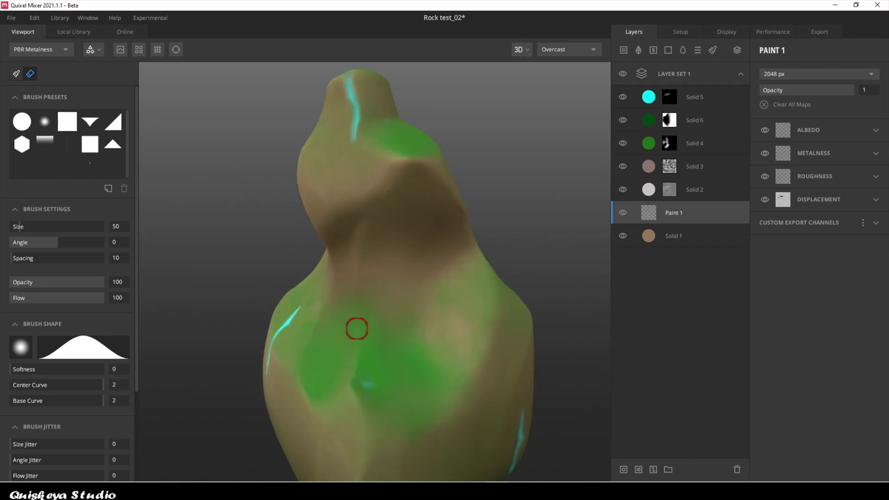
- Add a custom rune-shaped alpha brush and select it for painting
{"action": "left_click", "coordinate": [108, 188]}
{"action": "left_click", "coordinate": [16, 74]}
{"action": "left_click", "coordinate": [68, 167]}
- Stamp a larger spiral rune on the rock and orbit to check the carving
{"action": "left_click", "coordinate": [391, 296]}
{"action": "scroll", "coordinate": [391, 296], "scroll_direction": "down", "scroll_amount": 5}
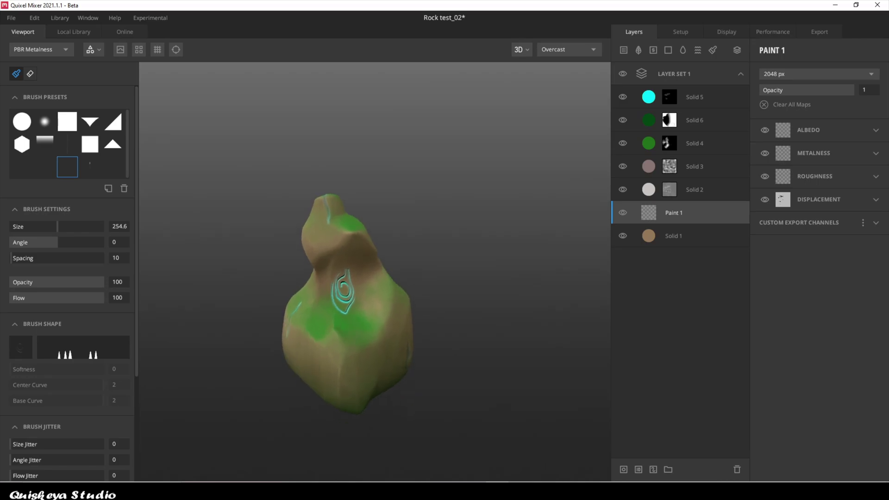
{"action": "left_click", "coordinate": [355, 300]}
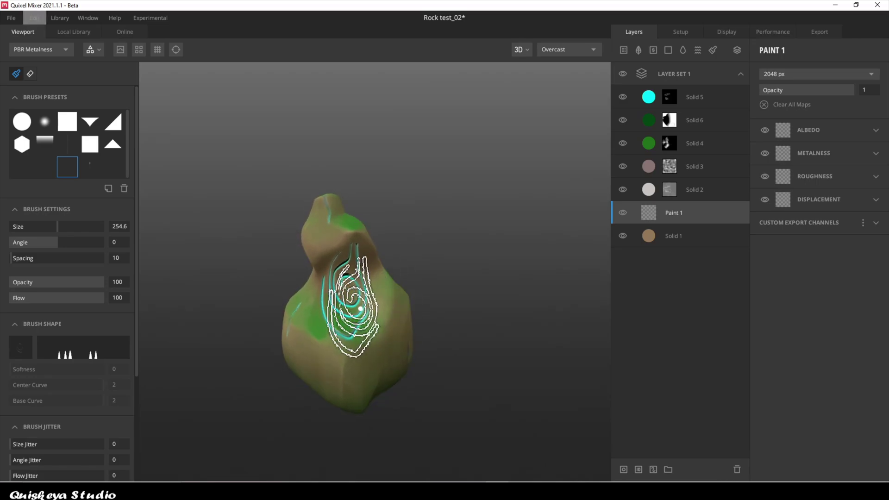
{"action": "mouse_move", "coordinate": [367, 297]}
{"action": "left_mouse_down", "text": "alt"}
{"action": "mouse_move", "coordinate": [342, 278]}
{"action": "mouse_move", "coordinate": [324, 287]}
{"action": "left_mouse_up", "text": "alt"}
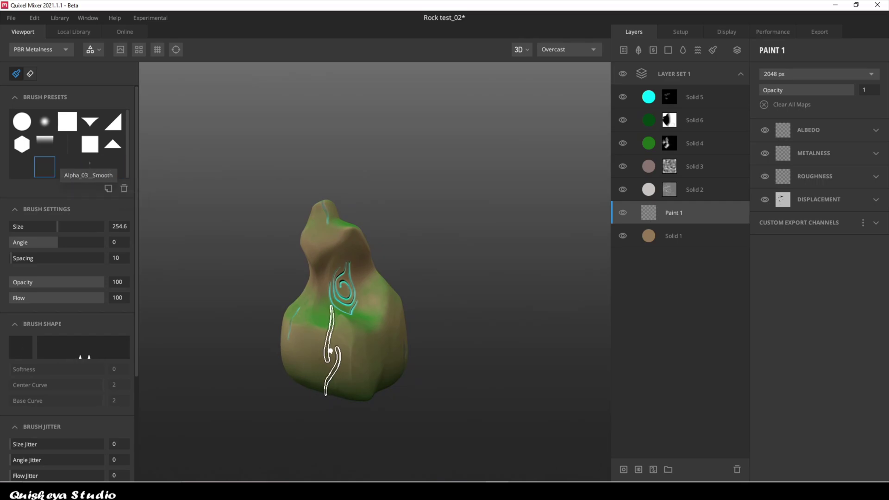
{"action": "scroll", "coordinate": [329, 351], "scroll_direction": "up", "scroll_amount": 3}
{"action": "left_click_drag", "start_coordinate": [417, 301], "coordinate": [456, 314], "text": "alt"}
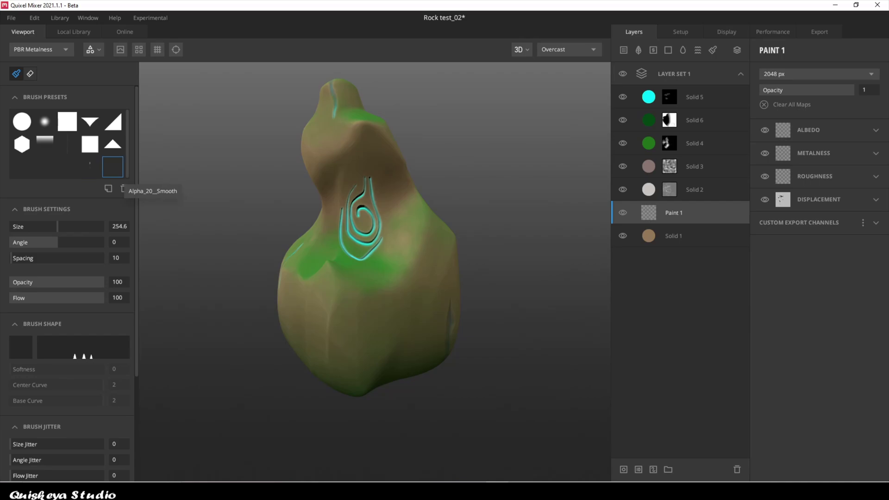
{"action": "mouse_move", "coordinate": [381, 332]}
{"action": "left_mouse_down", "text": "alt"}
{"action": "mouse_move", "coordinate": [444, 324]}
{"action": "mouse_move", "coordinate": [451, 333]}
{"action": "mouse_move", "coordinate": [358, 322]}
{"action": "mouse_move", "coordinate": [389, 324]}
{"action": "mouse_move", "coordinate": [379, 326]}
{"action": "mouse_move", "coordinate": [370, 326]}
{"action": "mouse_move", "coordinate": [473, 303]}
{"action": "mouse_move", "coordinate": [417, 305]}
{"action": "mouse_move", "coordinate": [421, 338]}
{"action": "mouse_move", "coordinate": [407, 315]}
{"action": "mouse_move", "coordinate": [398, 319]}
{"action": "mouse_move", "coordinate": [491, 296]}
{"action": "mouse_move", "coordinate": [439, 299]}
{"action": "left_mouse_up", "text": "alt"}
- Switch to another rune alpha and stamp glyphs on the rock's lower face
{"action": "left_click", "coordinate": [90, 169]}
{"action": "left_click", "coordinate": [393, 305]}
{"action": "left_click", "coordinate": [427, 313]}
{"action": "left_click", "coordinate": [669, 190]}
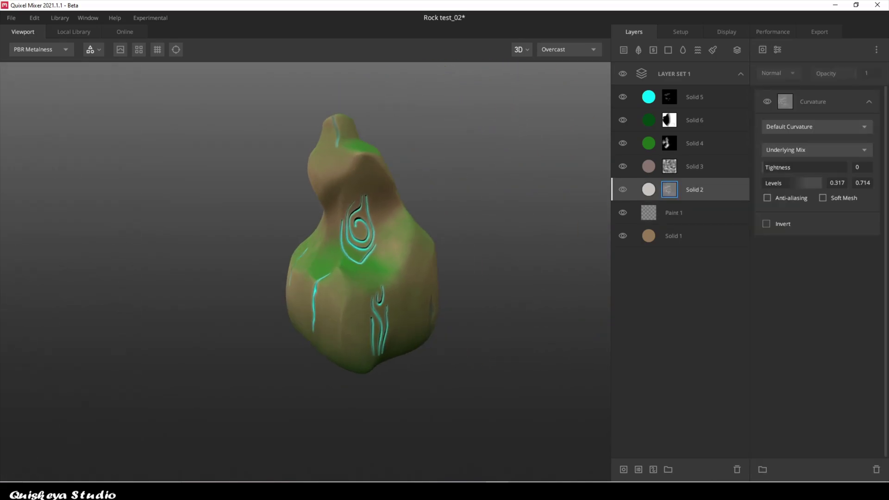
- Raise Solid 2's curvature Levels, duplicate it, and place the copy near the top at 0.294 opacity
{"action": "left_click_drag", "start_coordinate": [781, 183], "coordinate": [800, 183]}
{"action": "right_click", "coordinate": [655, 191]}
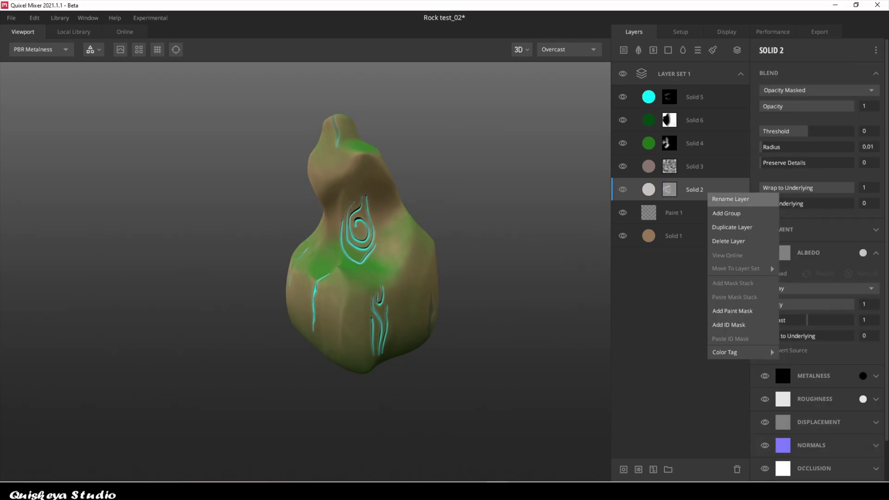
{"action": "left_click", "coordinate": [685, 227]}
{"action": "left_click_drag", "start_coordinate": [694, 189], "coordinate": [694, 129]}
{"action": "left_click_drag", "start_coordinate": [853, 106], "coordinate": [788, 106]}
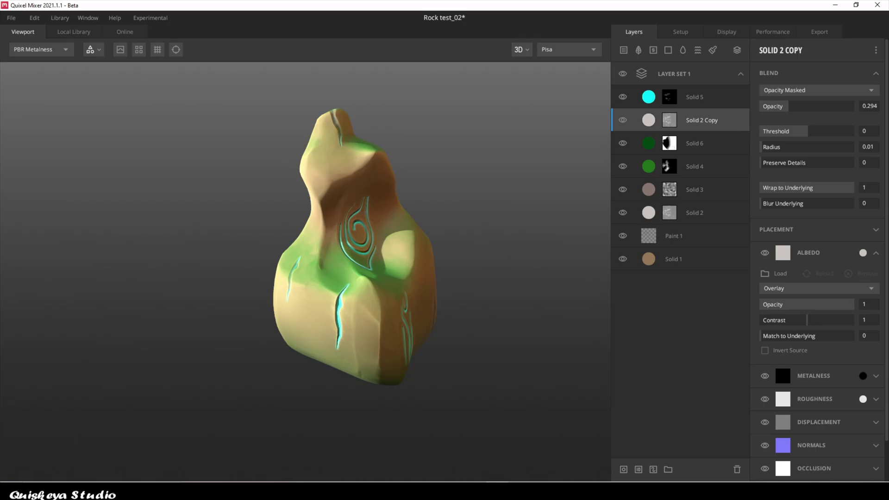
- Expand the viewport to full window to preview the rock with its glowing runes
{"action": "key", "text": "Tab"}
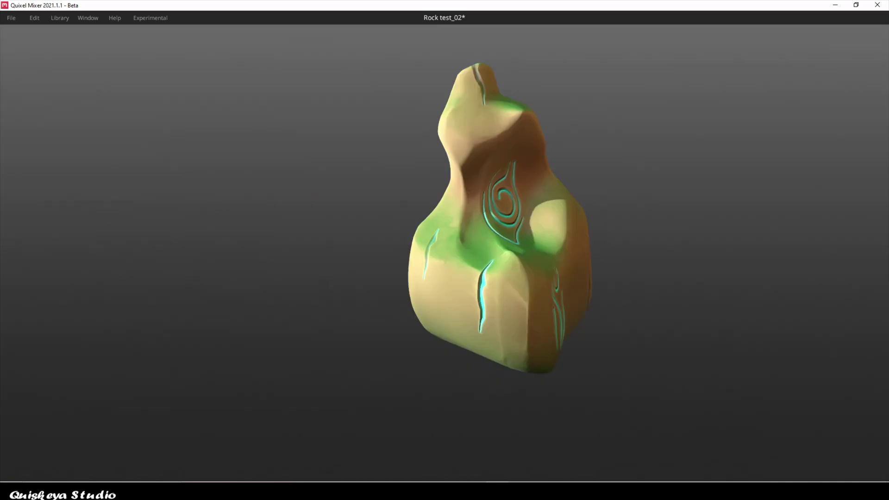